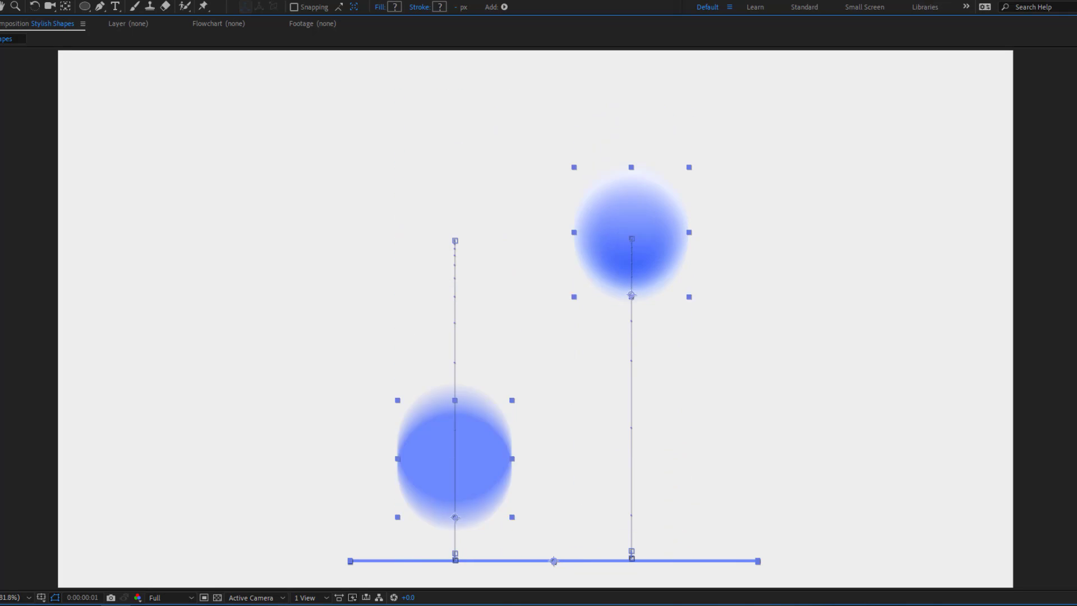
# Preview the finished bouncing-circles animation, then switch to the empty Stylish Shapes composition
pyautogui.press('F2')
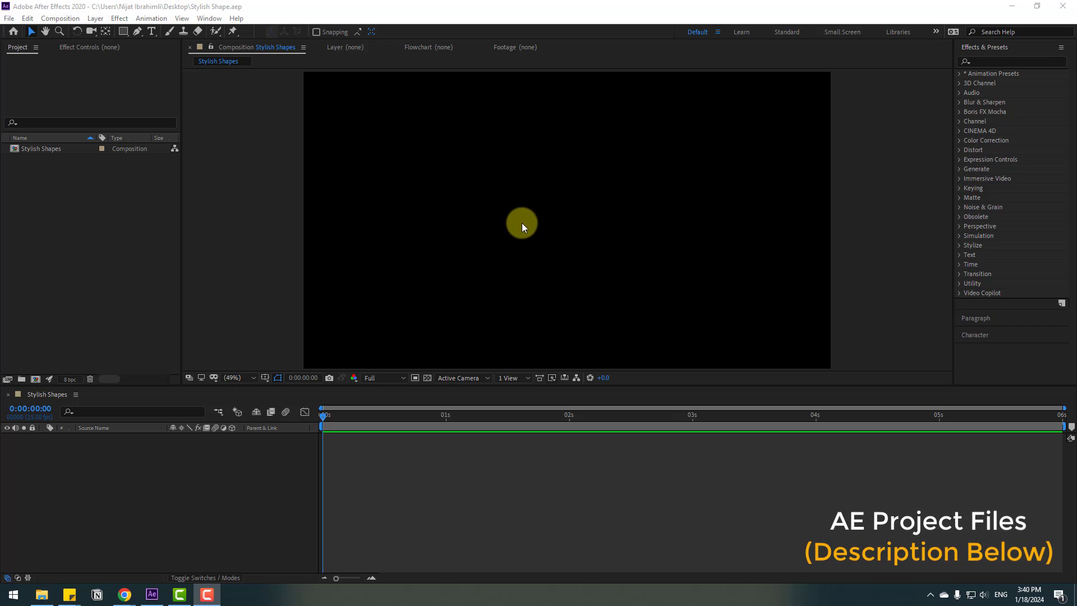
# Create a new solid layer named BG
pyautogui.rightClick(150, 463)
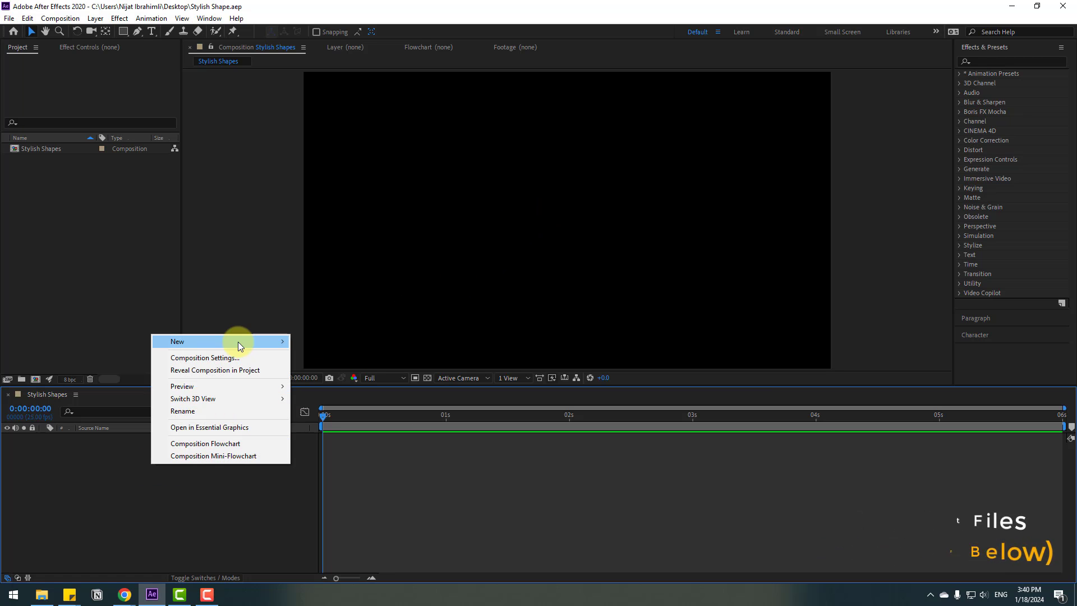
pyautogui.moveTo(238, 342)
pyautogui.click(317, 370)
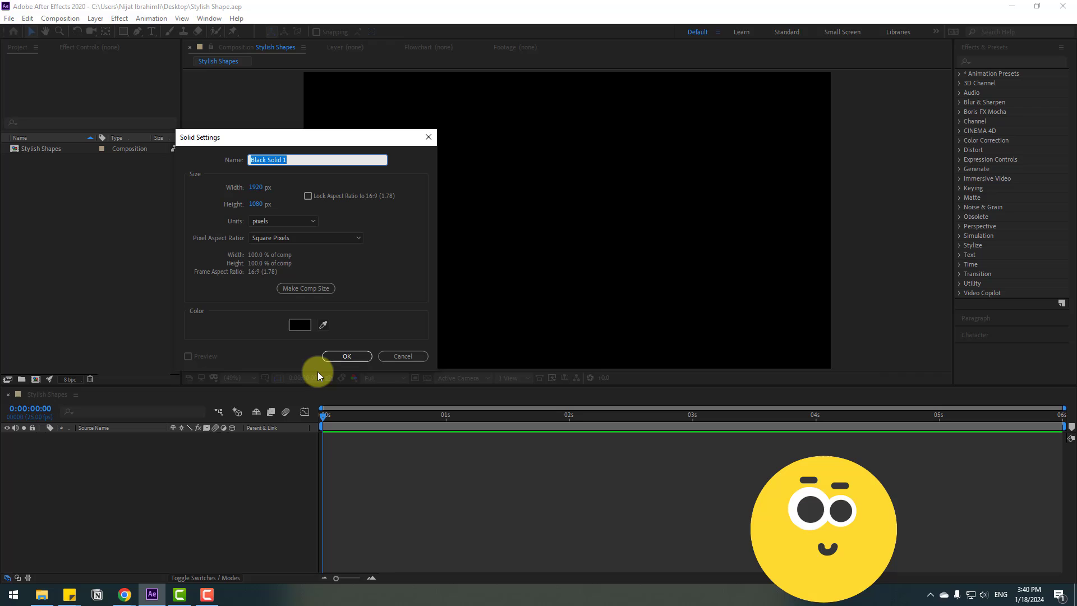
pyautogui.write('BG')
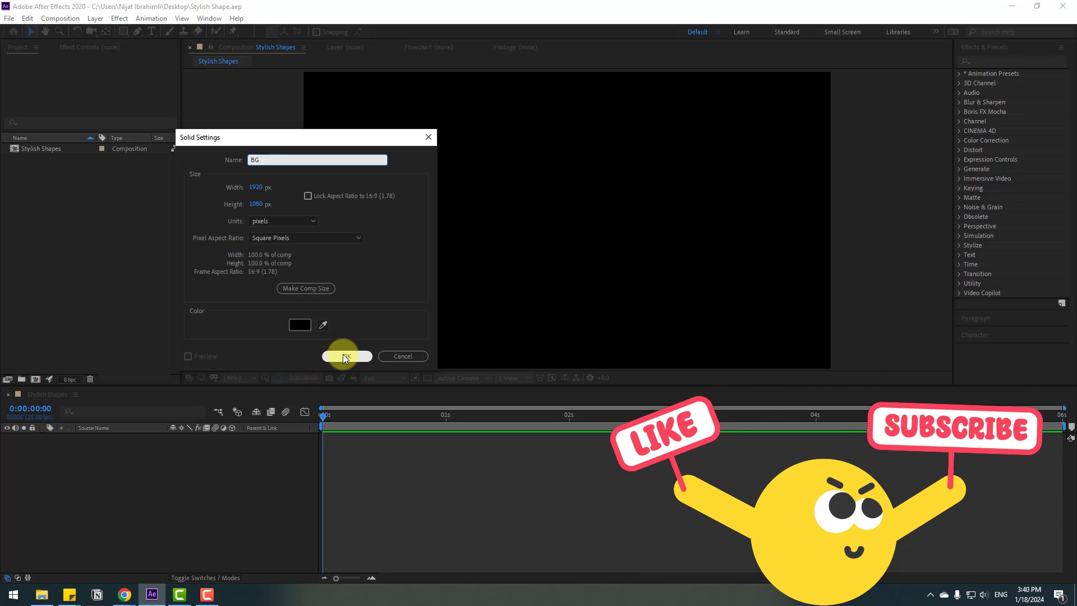
pyautogui.click(345, 356)
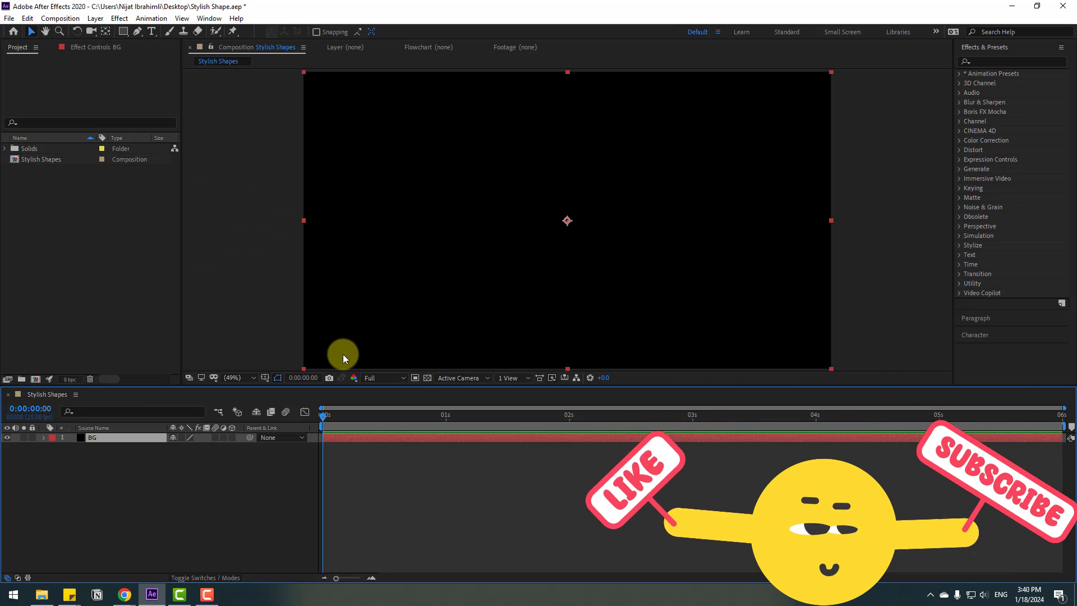
# Apply a light grey (EDEDED) Fill effect to BG and lock the layer
pyautogui.click(988, 62)
pyautogui.write('fill')
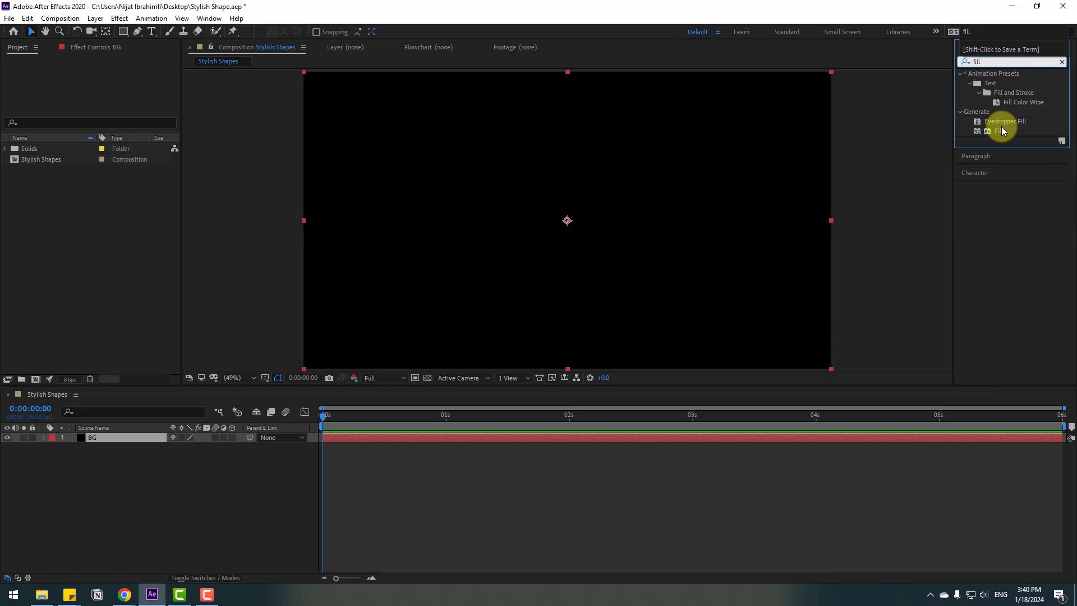
pyautogui.moveTo(1003, 130); pyautogui.dragTo(91, 441)
pyautogui.click(105, 99)
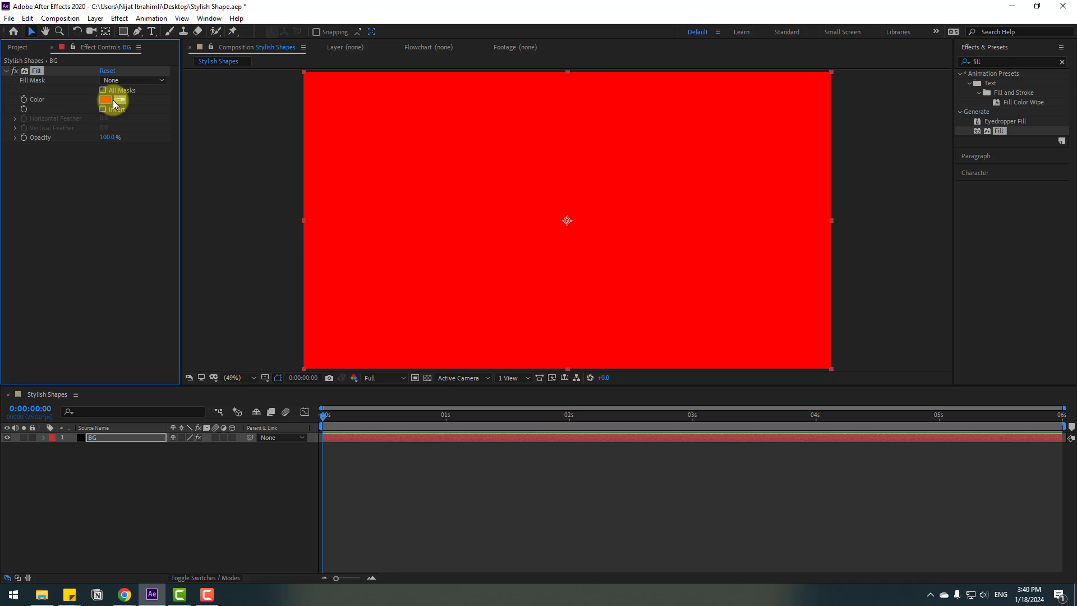
pyautogui.moveTo(407, 476); pyautogui.dragTo(250, 433)
pyautogui.click(537, 425)
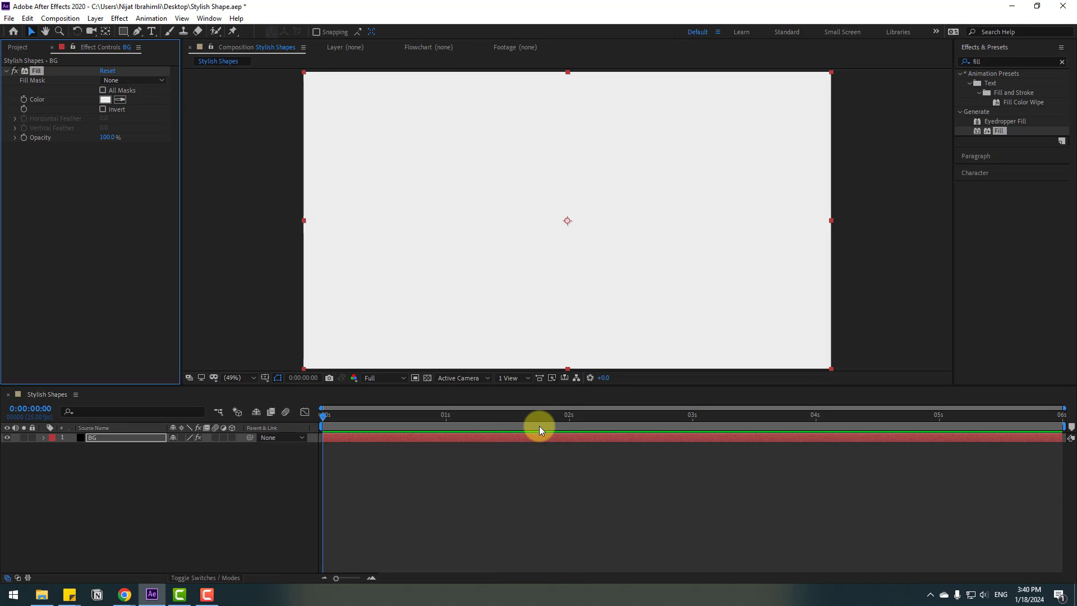
pyautogui.click(32, 439)
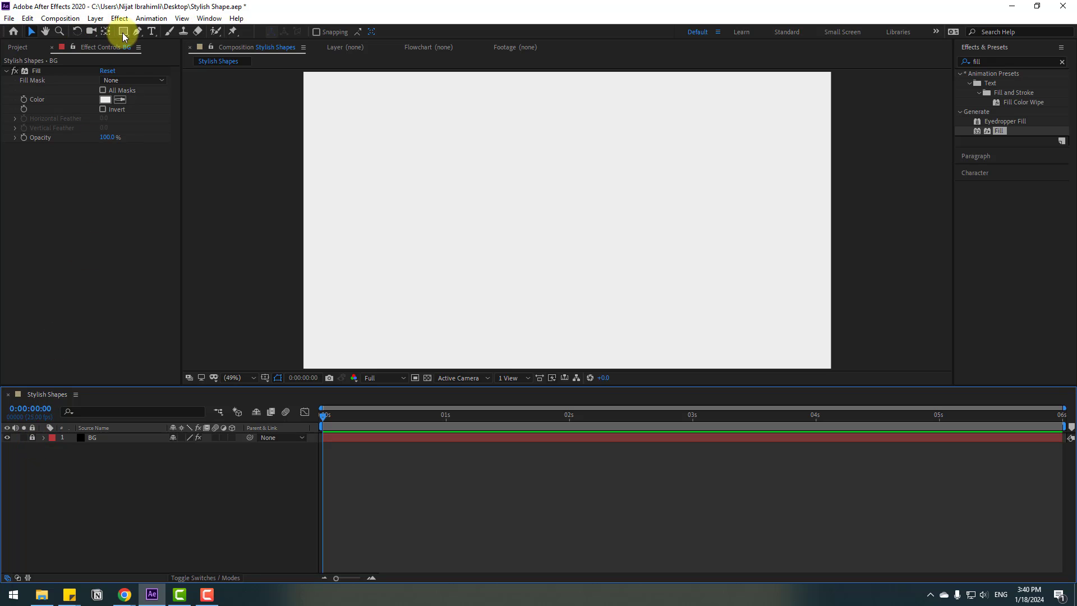
# Draw a dark circle above the frame centre with the Ellipse Tool
pyautogui.moveTo(125, 32); pyautogui.dragTo(183, 56)
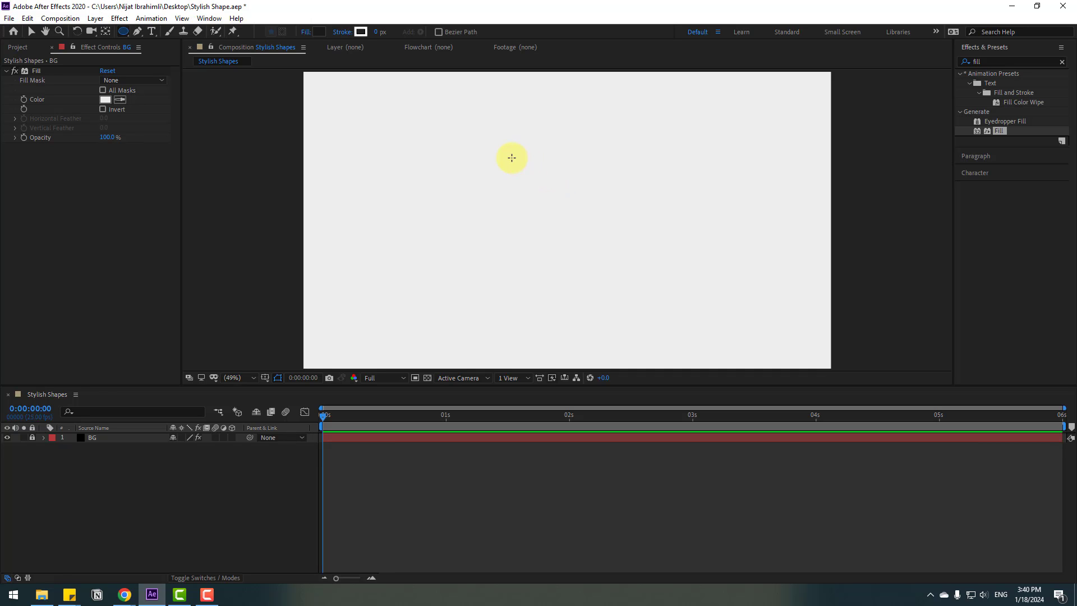
pyautogui.moveTo(511, 157); pyautogui.dragTo(558, 220)
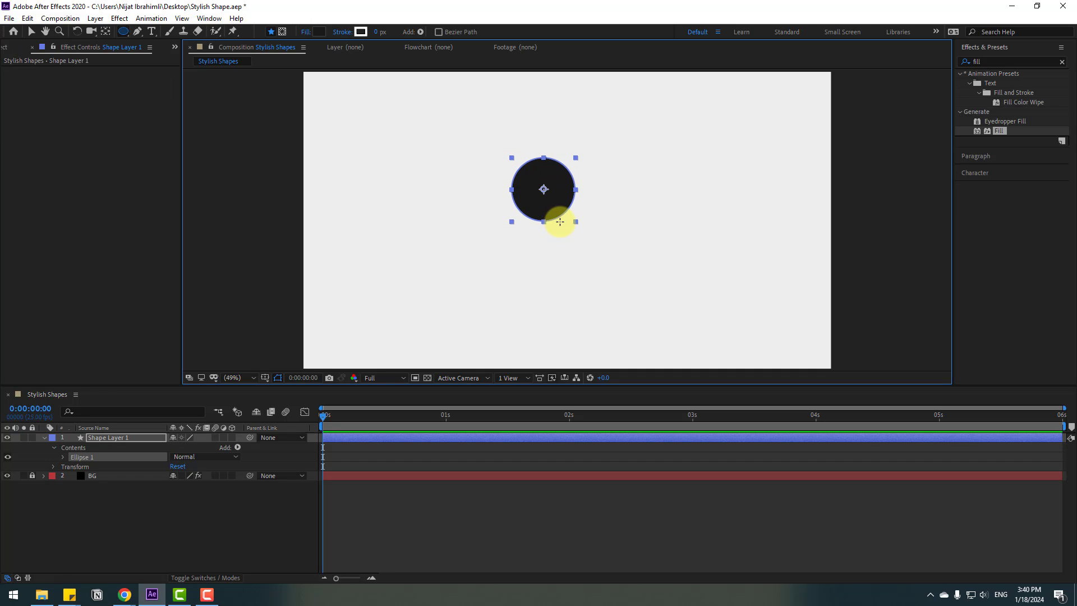
pyautogui.click(32, 33)
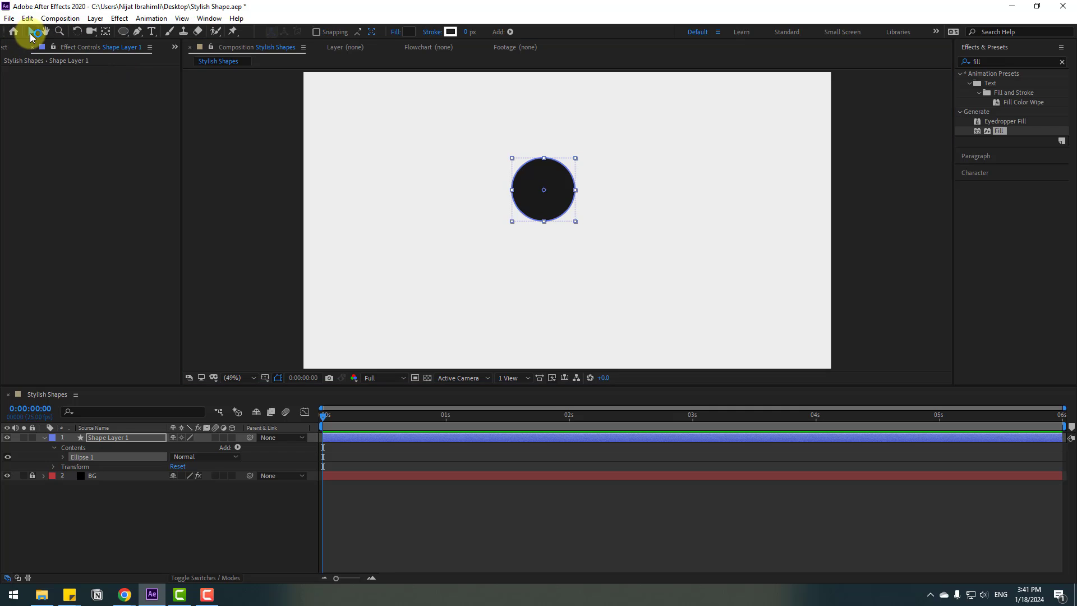
# Rename the new shape layer to shape_1
pyautogui.click(43, 438)
pyautogui.click(101, 440)
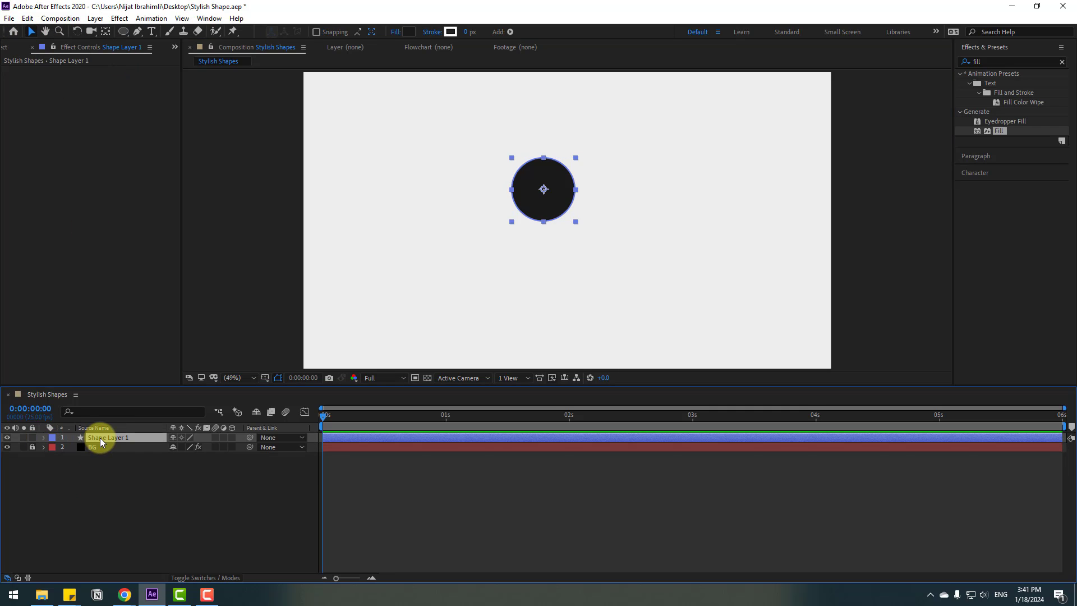
pyautogui.press('Return')
pyautogui.write('shape_1')
pyautogui.press('Return')
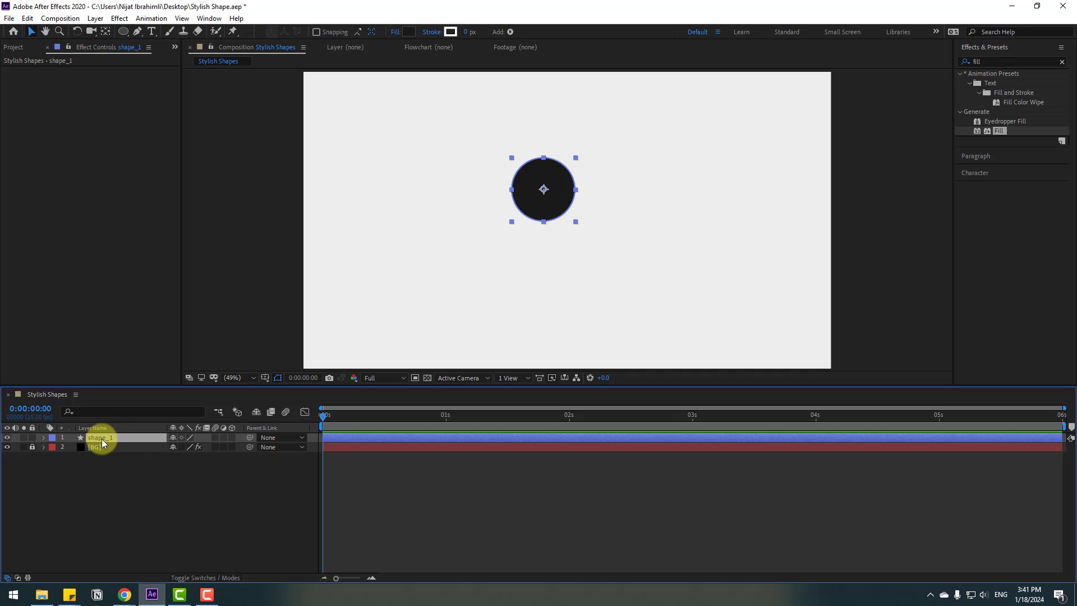
# Centre the circle horizontally and vertically using the Align panel
pyautogui.click(210, 18)
pyautogui.click(252, 87)
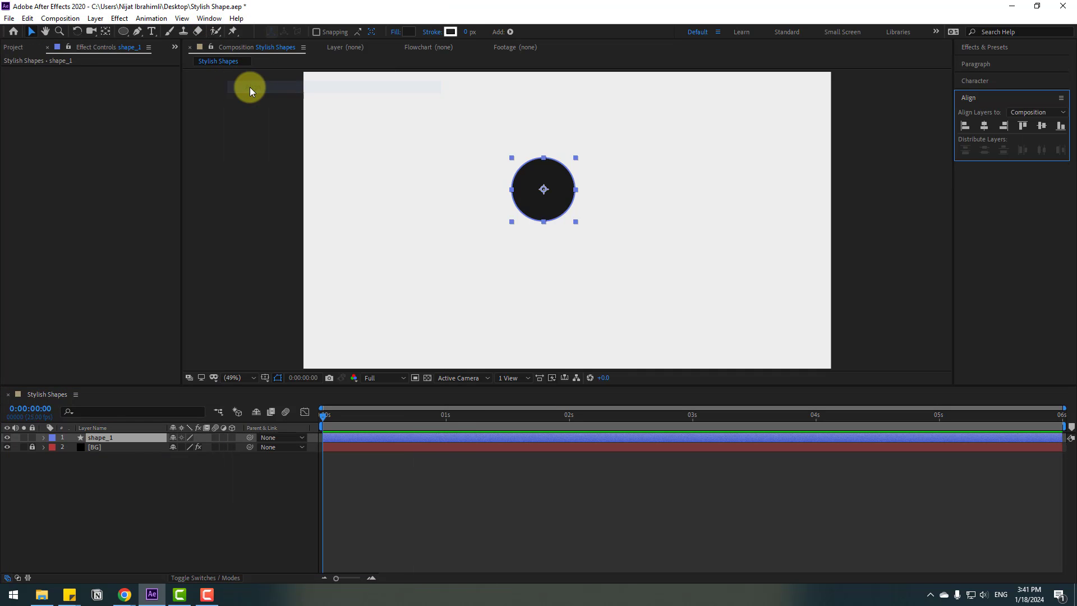
pyautogui.click(984, 126)
pyautogui.click(1041, 125)
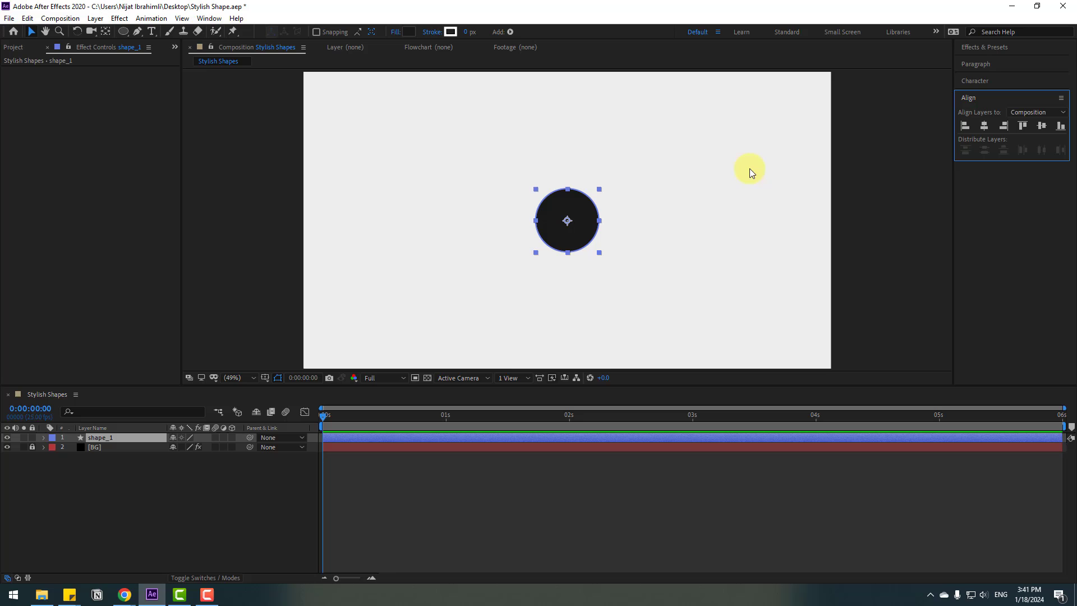
# Show the Title/Action Safe guides and reselect the shape_1 layer
pyautogui.click(265, 379)
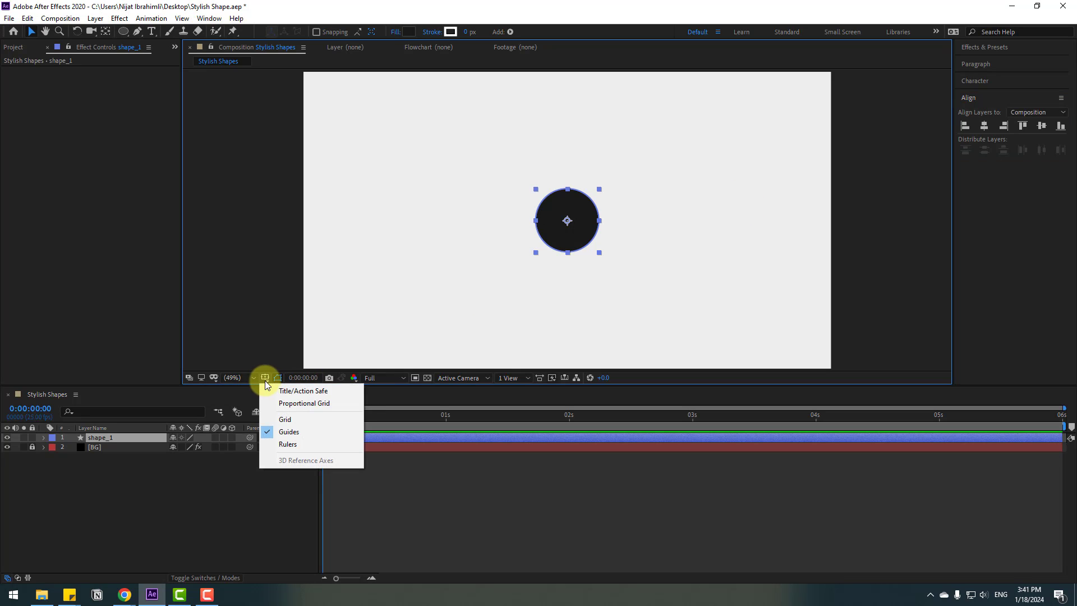
pyautogui.click(327, 390)
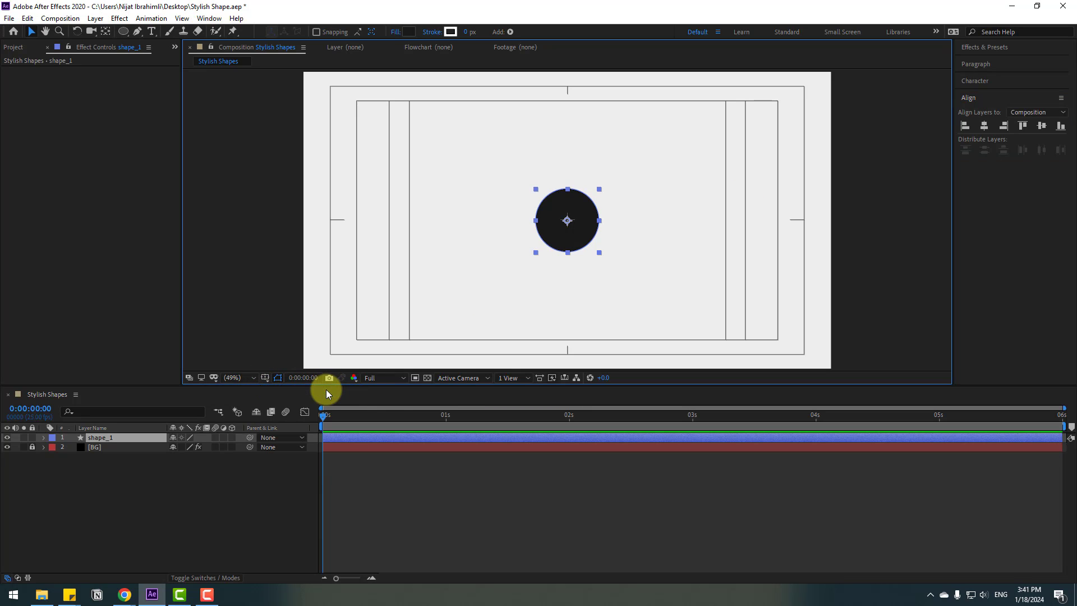
pyautogui.click(130, 561)
pyautogui.click(112, 436)
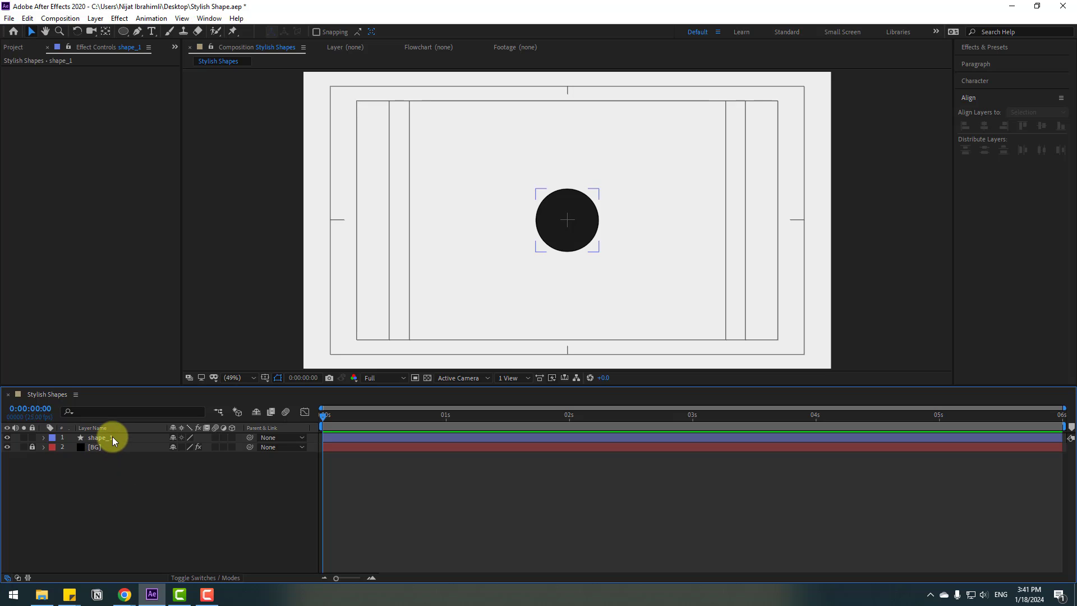
# Add a Gradient Overlay layer style to shape_1 and expand its settings in the timeline
pyautogui.rightClick(109, 441)
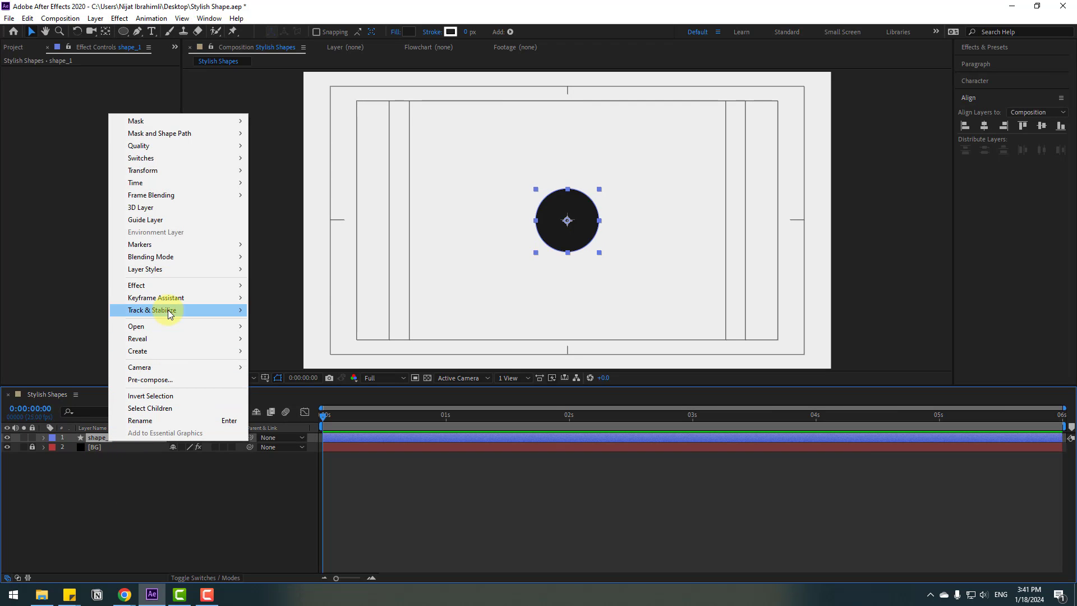
pyautogui.moveTo(186, 272)
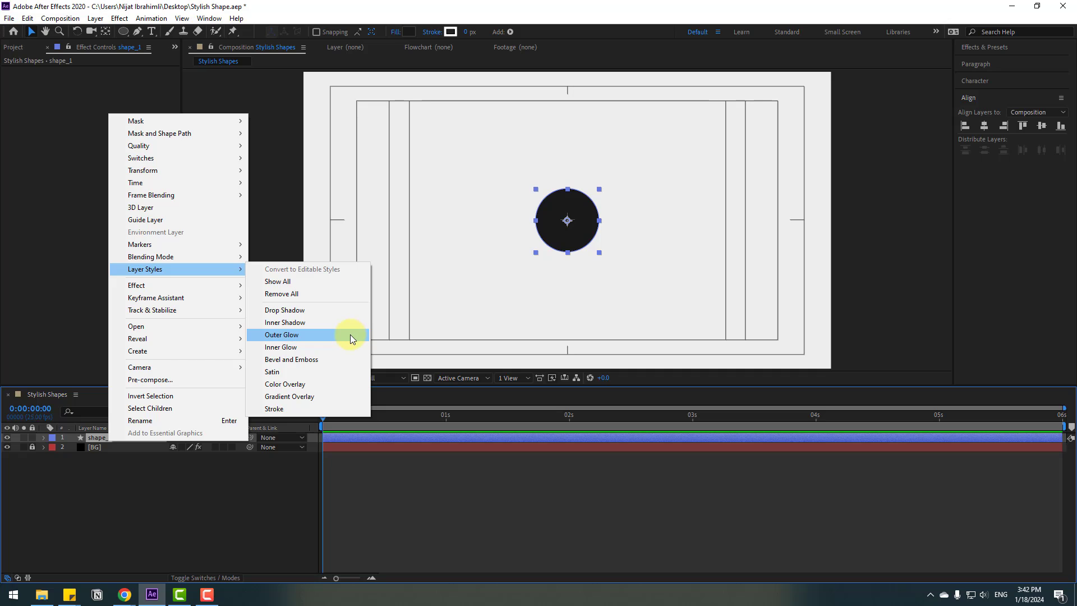
pyautogui.click(318, 397)
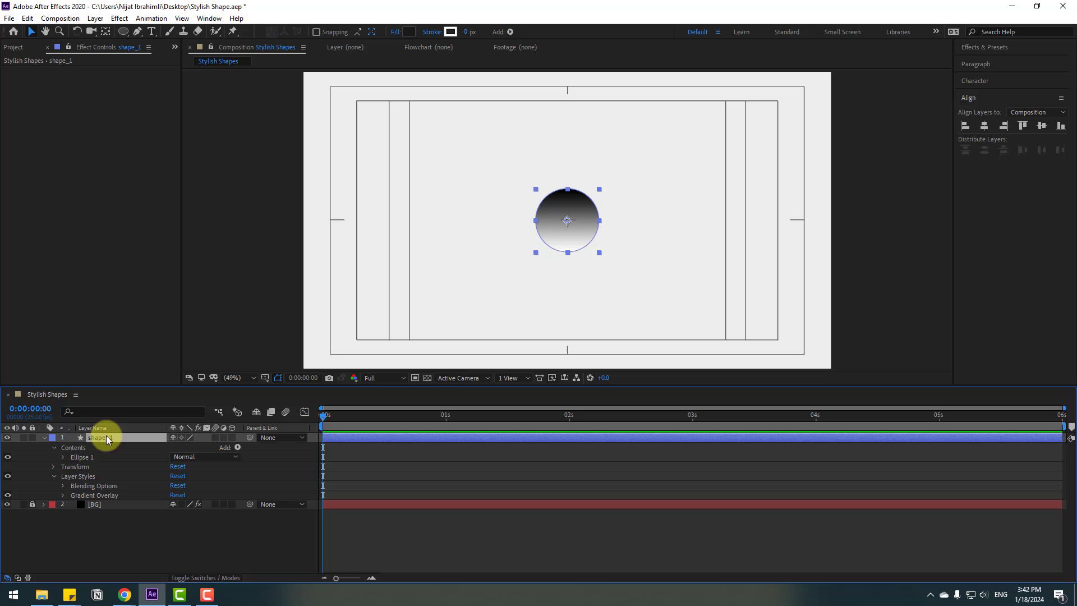
pyautogui.click(74, 478)
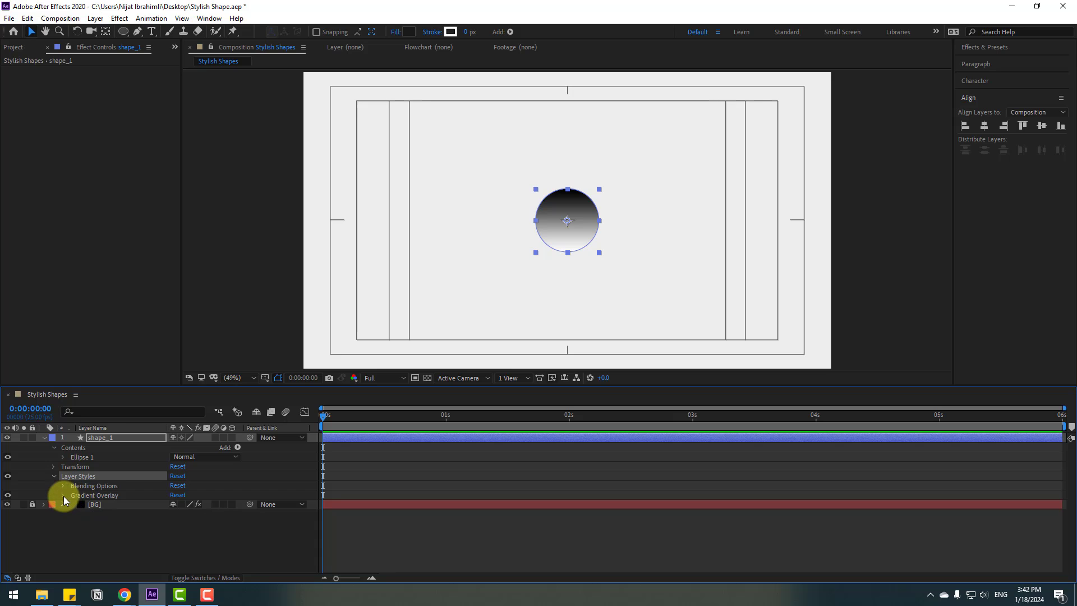
pyautogui.click(63, 495)
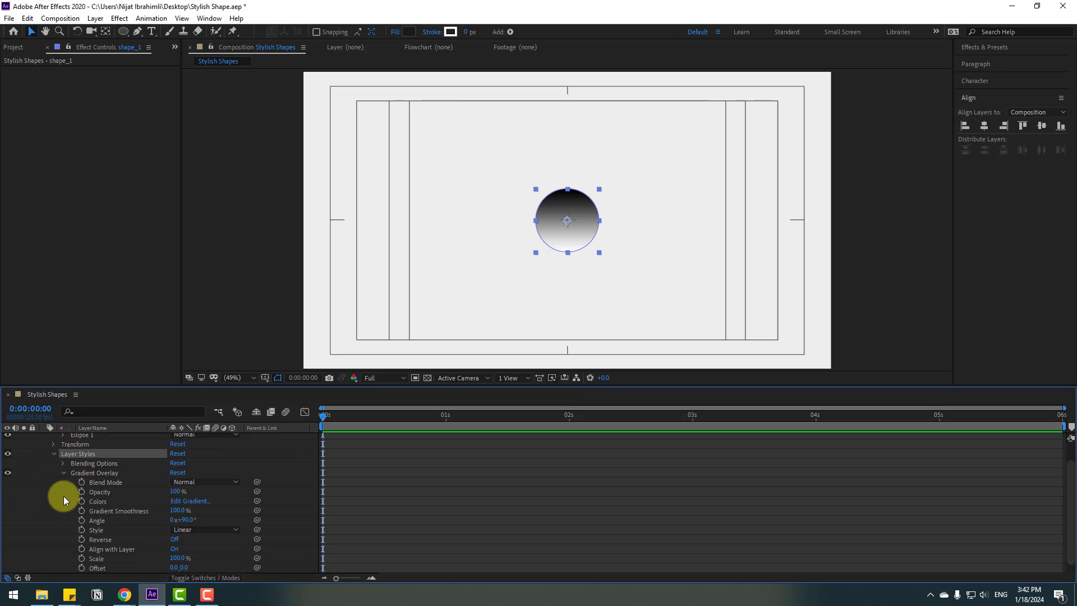
# Set the gradient's first colour stop to bright blue (1646FB)
pyautogui.click(190, 501)
pyautogui.moveTo(531, 171); pyautogui.dragTo(510, 318)
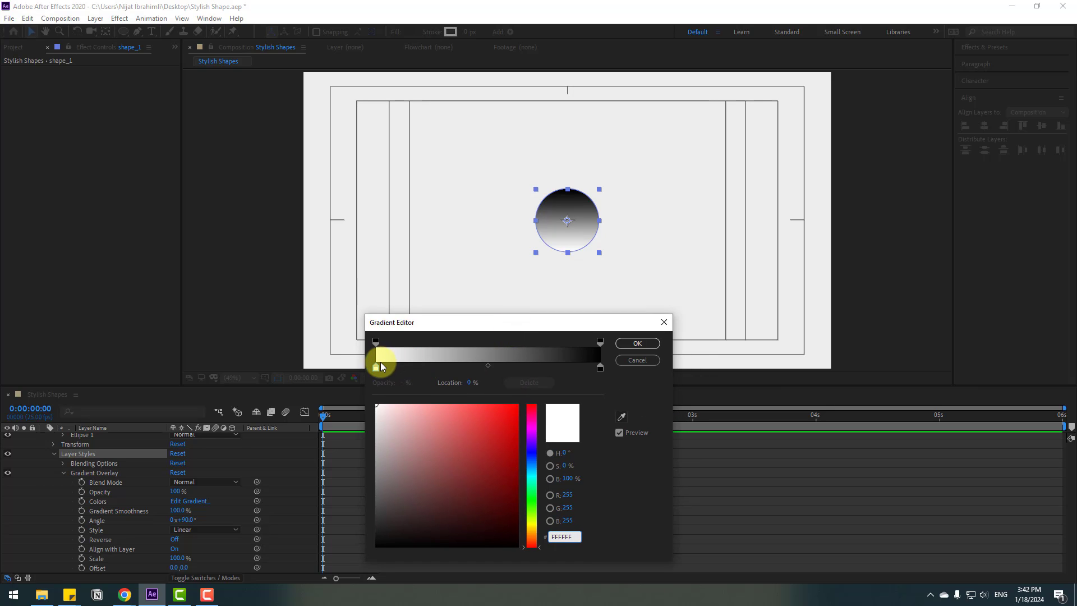
pyautogui.click(376, 367)
pyautogui.click(533, 458)
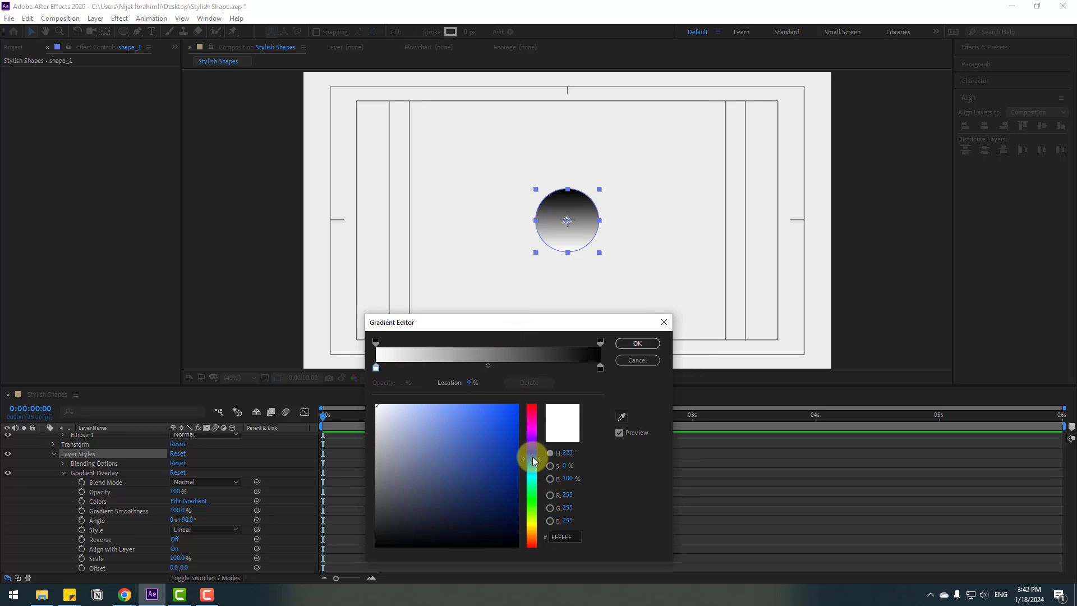
pyautogui.click(510, 415)
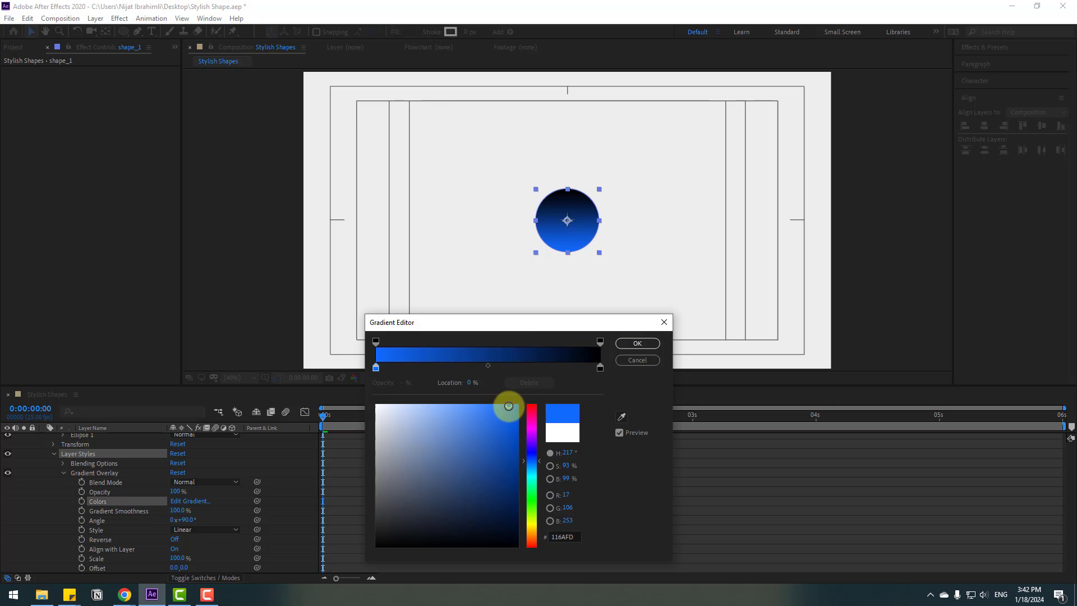
pyautogui.moveTo(526, 486); pyautogui.dragTo(537, 455)
pyautogui.click(506, 407)
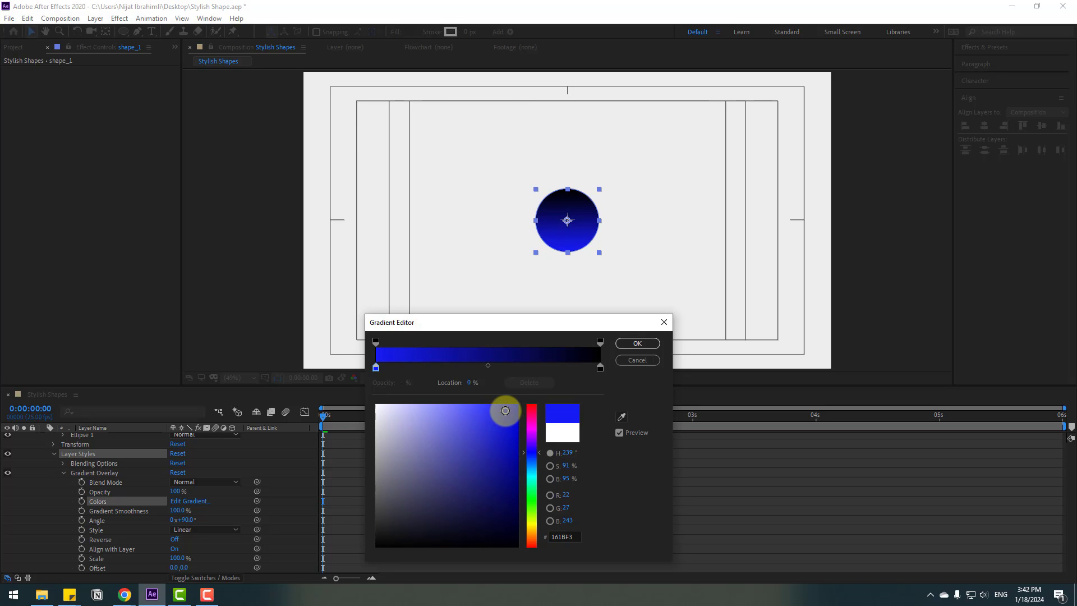
# Make the end stop pale blue (C4CEFF), refine the start blue, and confirm
pyautogui.click(600, 368)
pyautogui.click(531, 455)
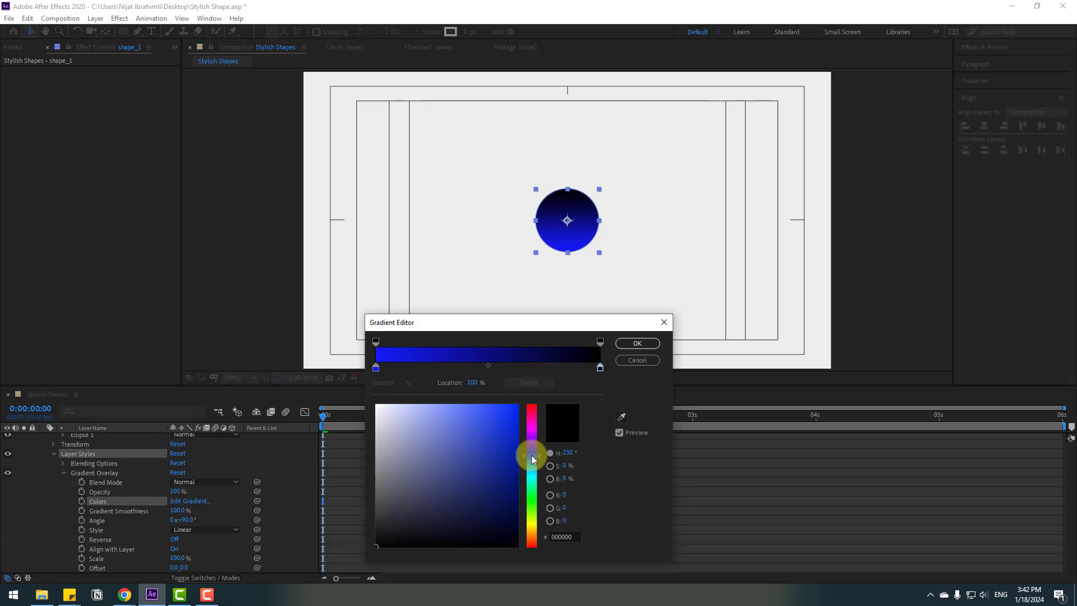
pyautogui.click(427, 412)
pyautogui.moveTo(427, 412)
pyautogui.mouseDown()
pyautogui.moveTo(387, 411)
pyautogui.moveTo(407, 413)
pyautogui.moveTo(408, 400)
pyautogui.mouseUp()
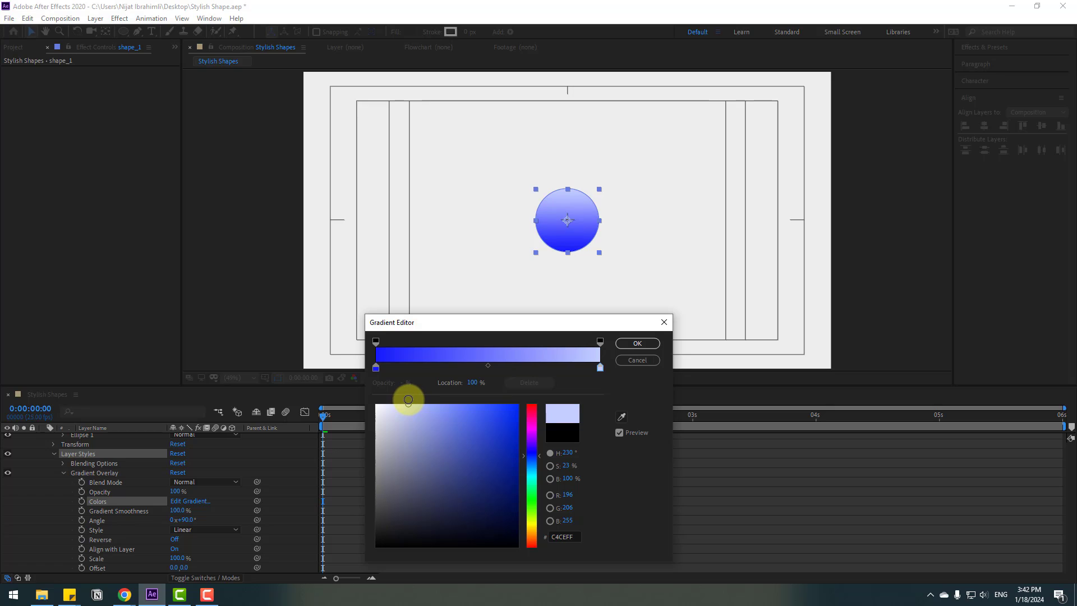
pyautogui.click(376, 368)
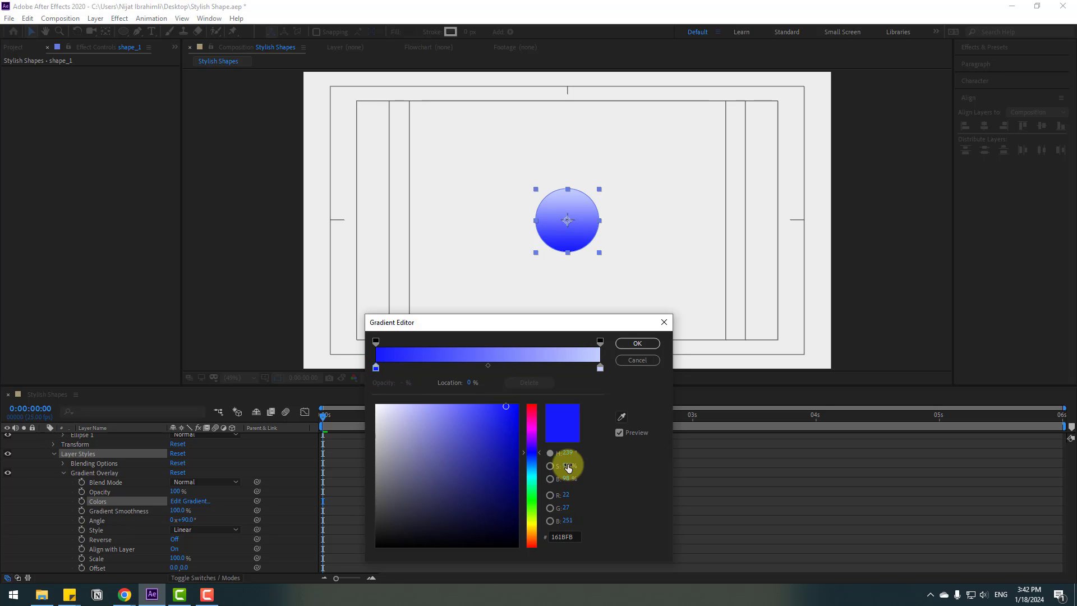
pyautogui.moveTo(535, 449)
pyautogui.mouseDown()
pyautogui.moveTo(533, 462)
pyautogui.moveTo(504, 451)
pyautogui.moveTo(536, 457)
pyautogui.mouseUp()
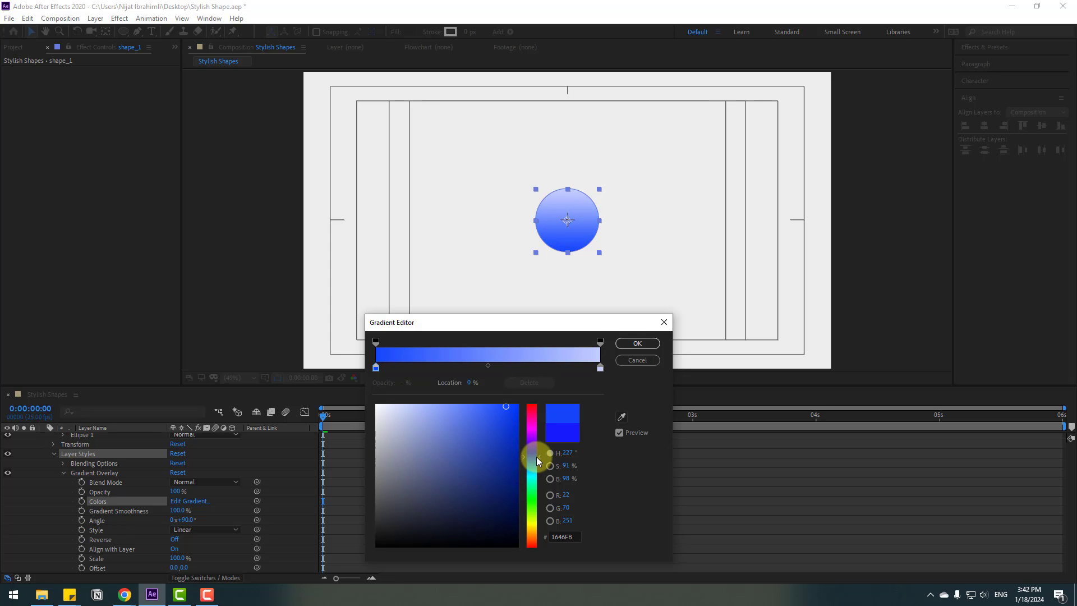
pyautogui.click(640, 344)
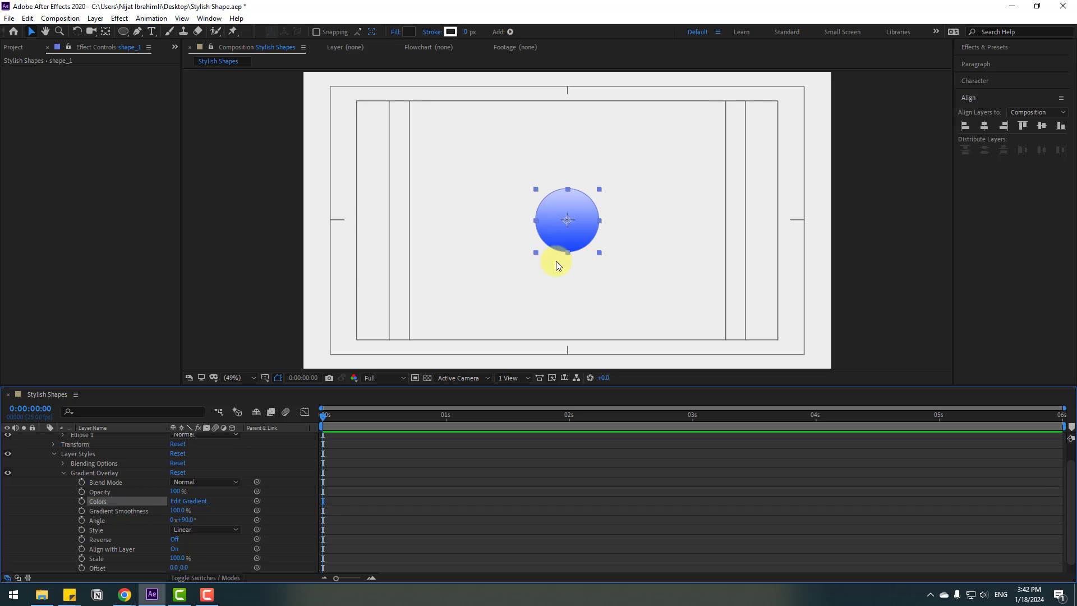
# Set the Gradient Overlay's smoothness to 50% with the view at 100%
pyautogui.press('/')
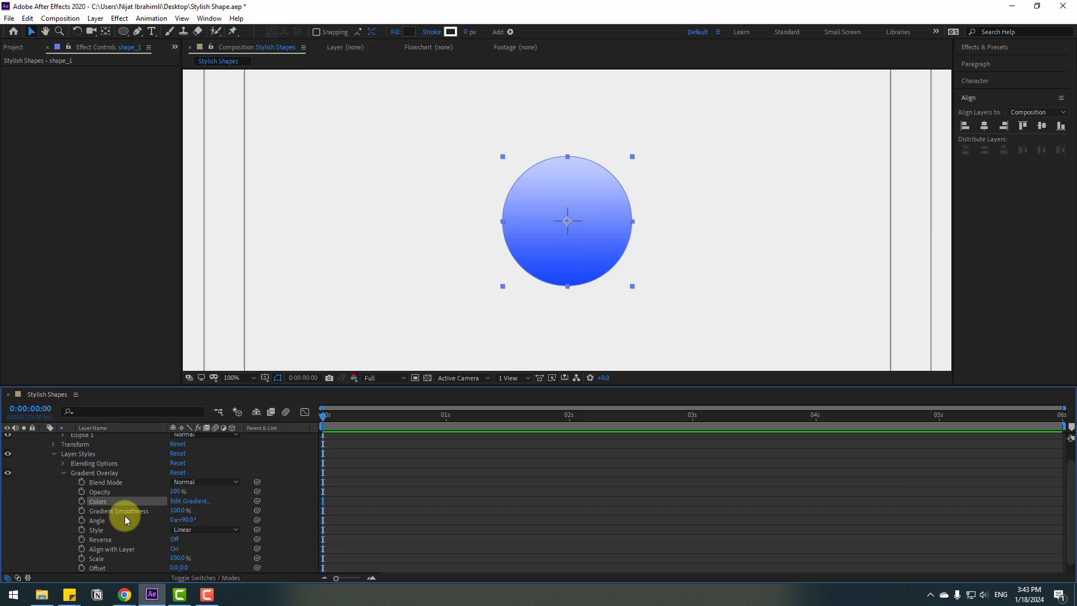
pyautogui.moveTo(175, 510); pyautogui.dragTo(112, 511)
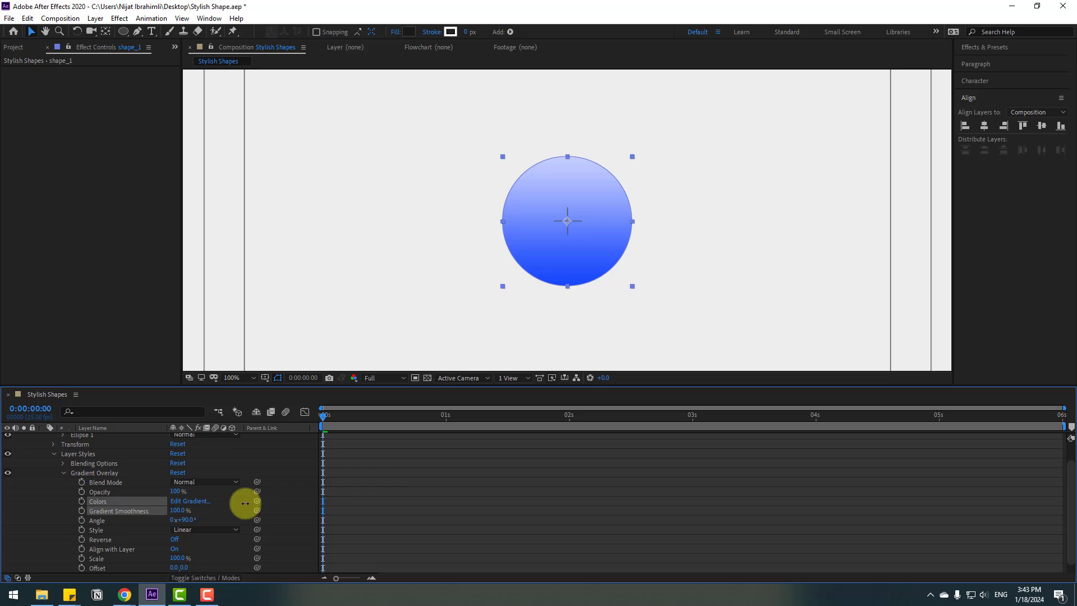
pyautogui.moveTo(229, 494); pyautogui.dragTo(184, 512)
pyautogui.click(183, 511)
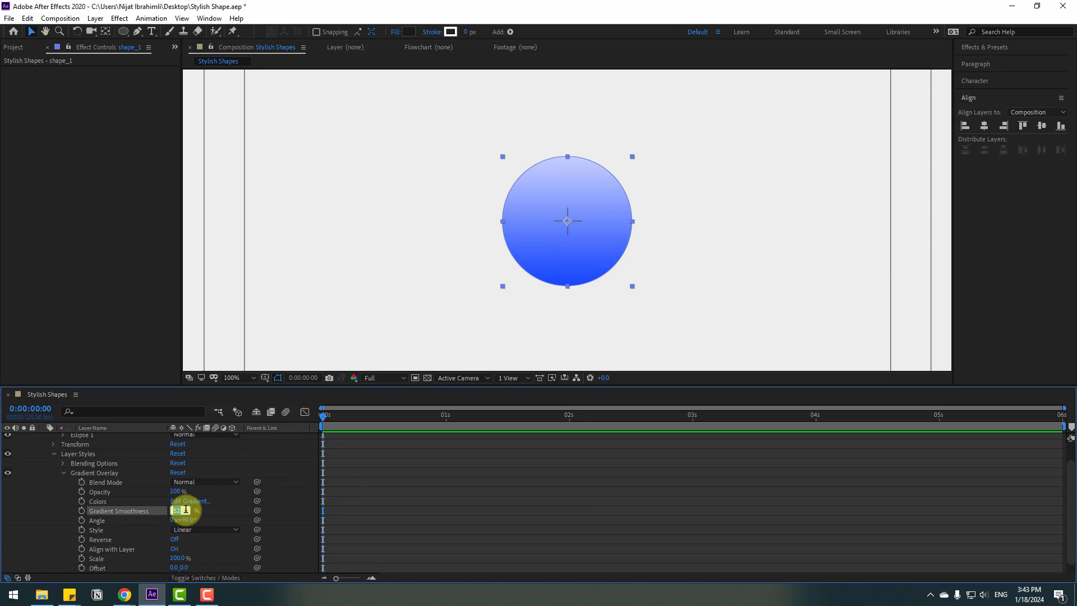
pyautogui.press('Return')
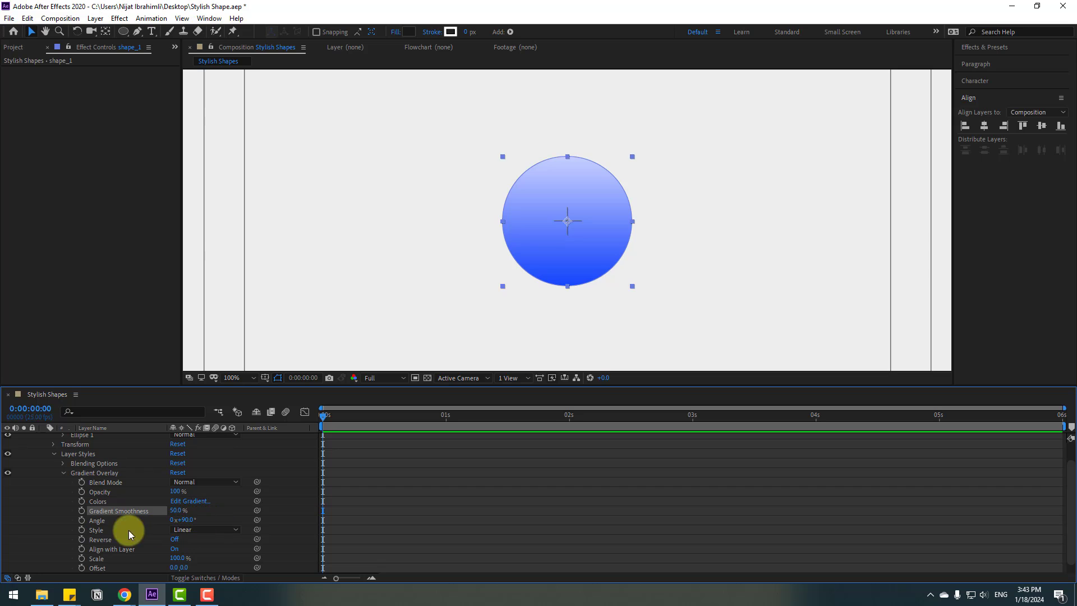
# Try other gradient angles and Angle/Reflected styles, then keep the 90° Linear gradient
pyautogui.moveTo(187, 519); pyautogui.dragTo(574, 452)
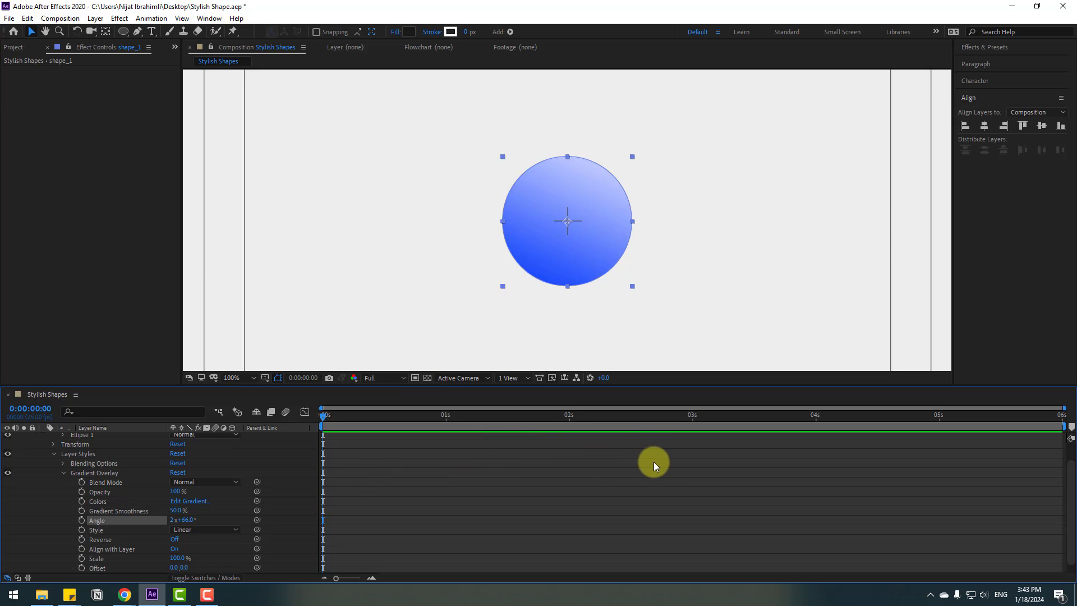
pyautogui.hotkey('ctrl', 'z')
pyautogui.click(213, 530)
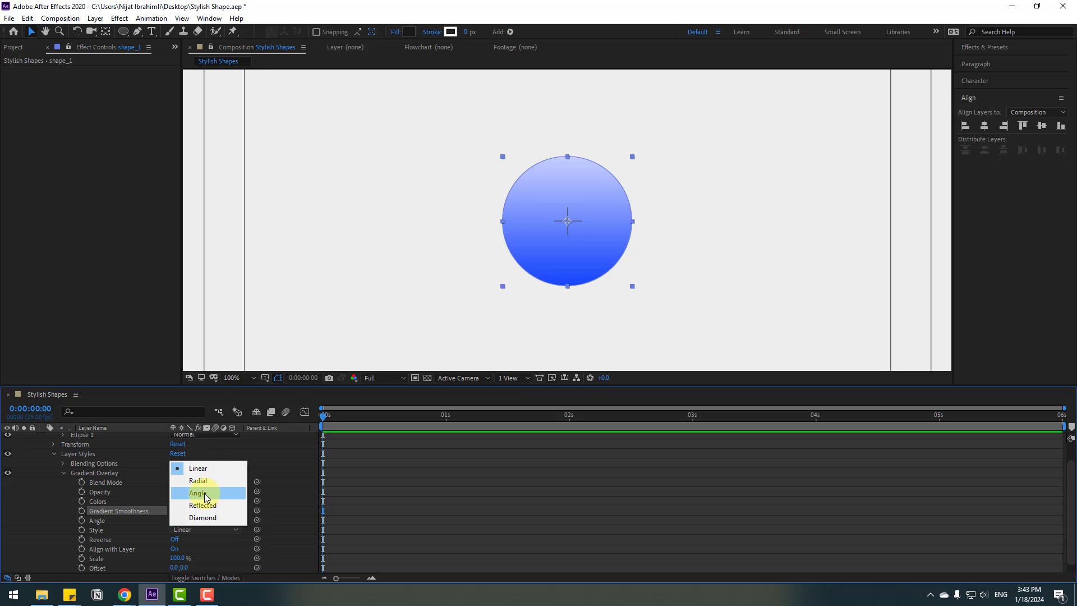
pyautogui.click(204, 493)
pyautogui.click(197, 529)
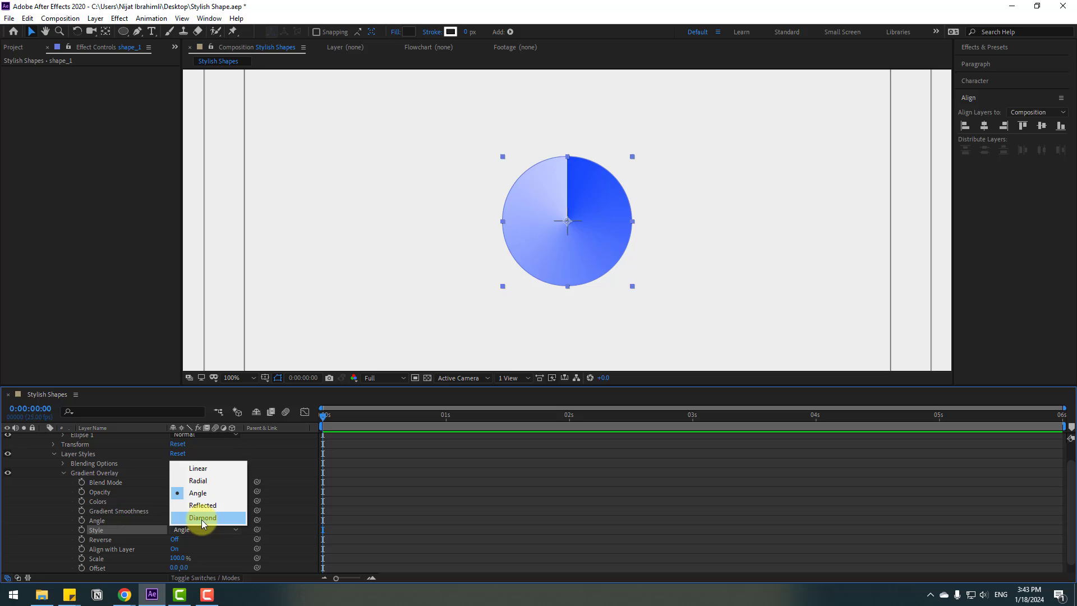
pyautogui.click(205, 505)
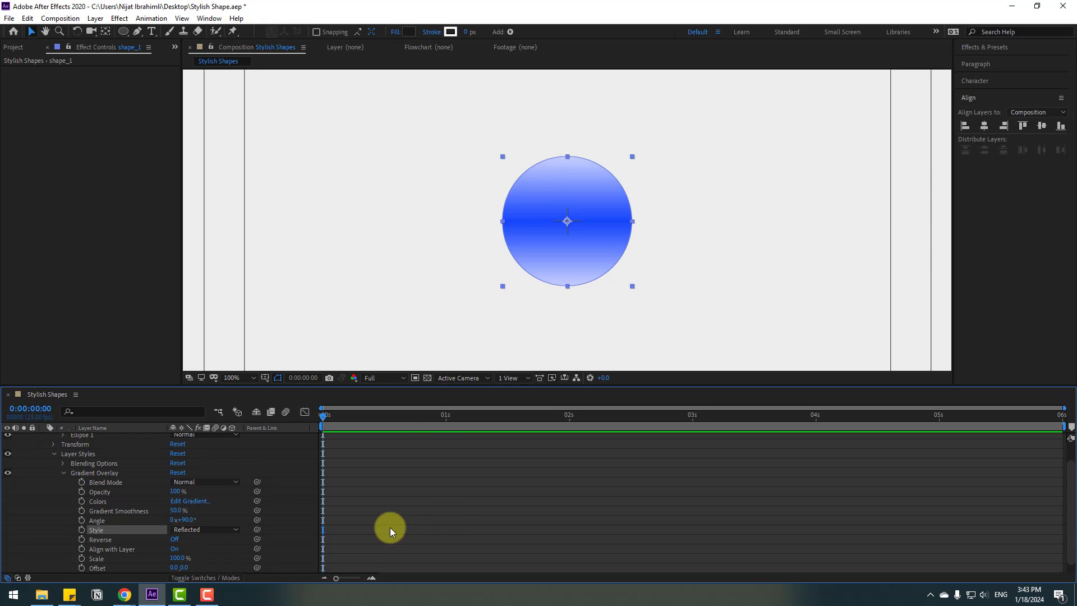
pyautogui.click(449, 516)
pyautogui.click(210, 530)
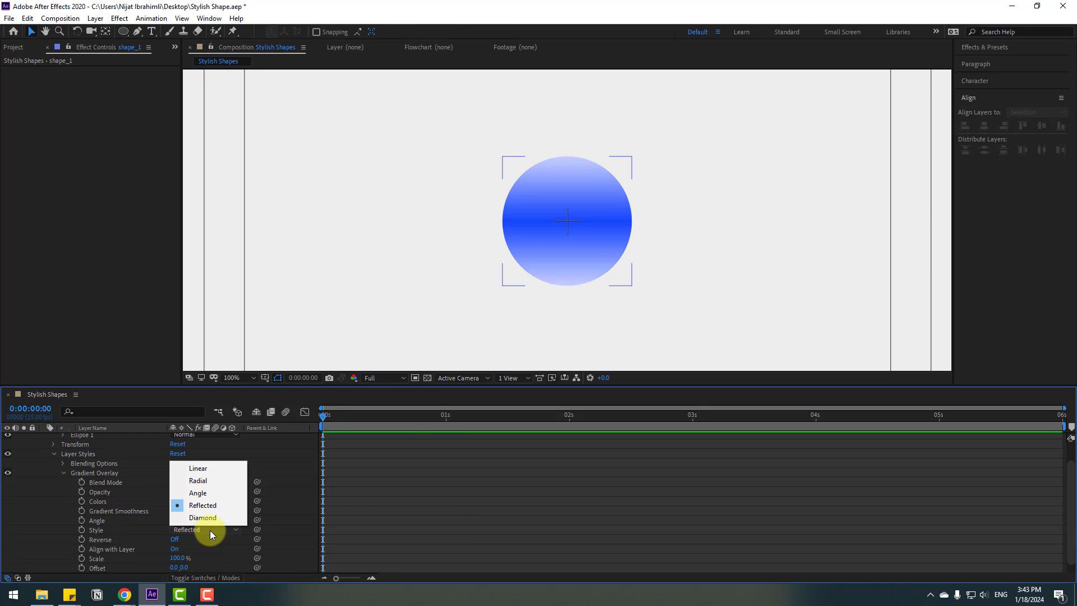
pyautogui.click(198, 470)
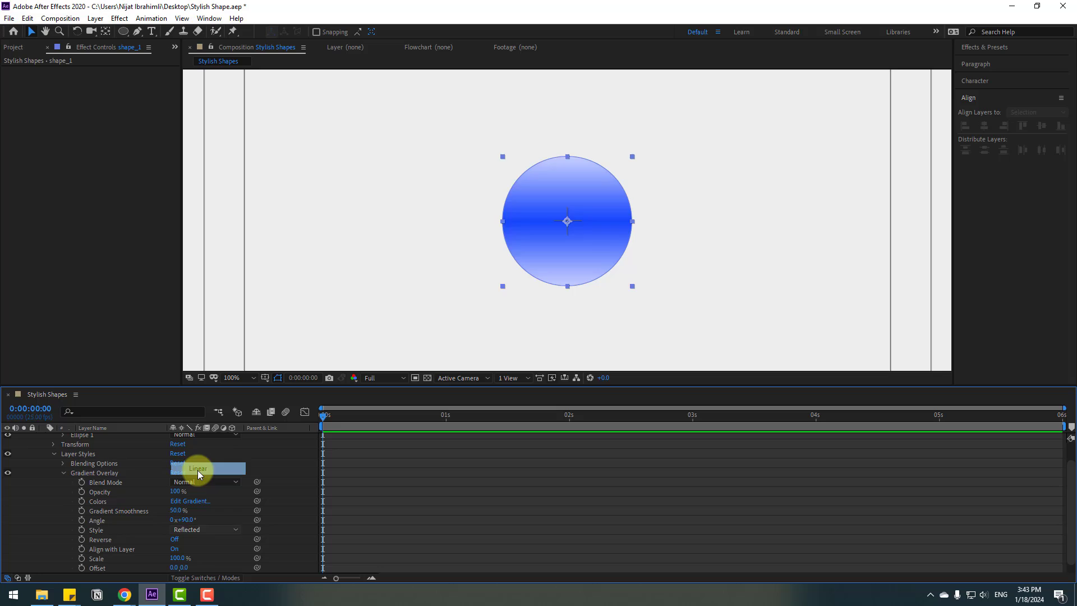
pyautogui.click(62, 473)
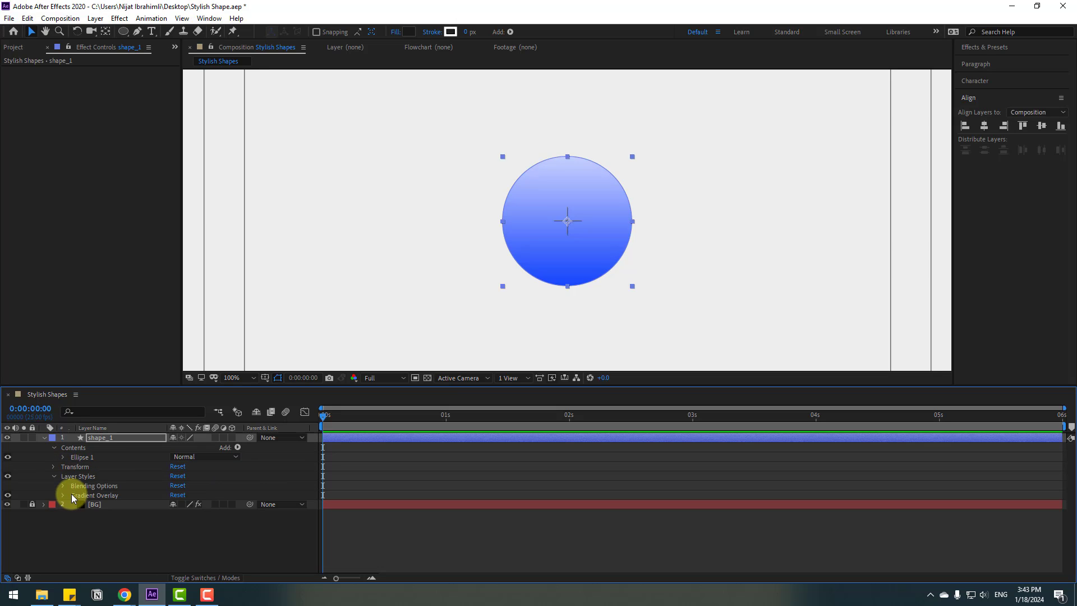
pyautogui.click(96, 439)
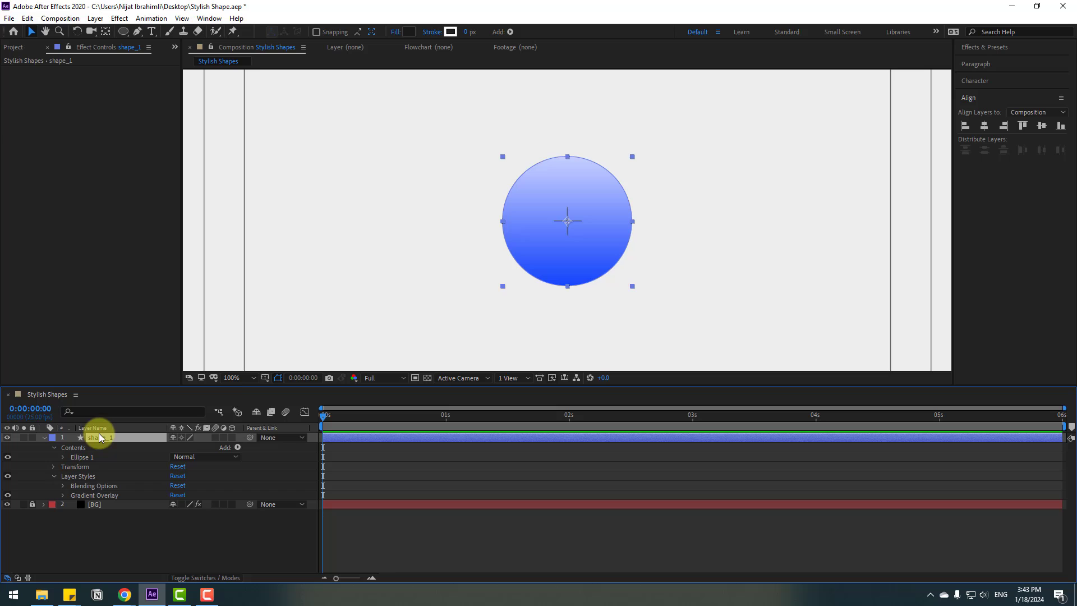
# Apply an Inner Glow style to shape_1 and scrub its Size up to 67
pyautogui.rightClick(99, 435)
pyautogui.moveTo(212, 322)
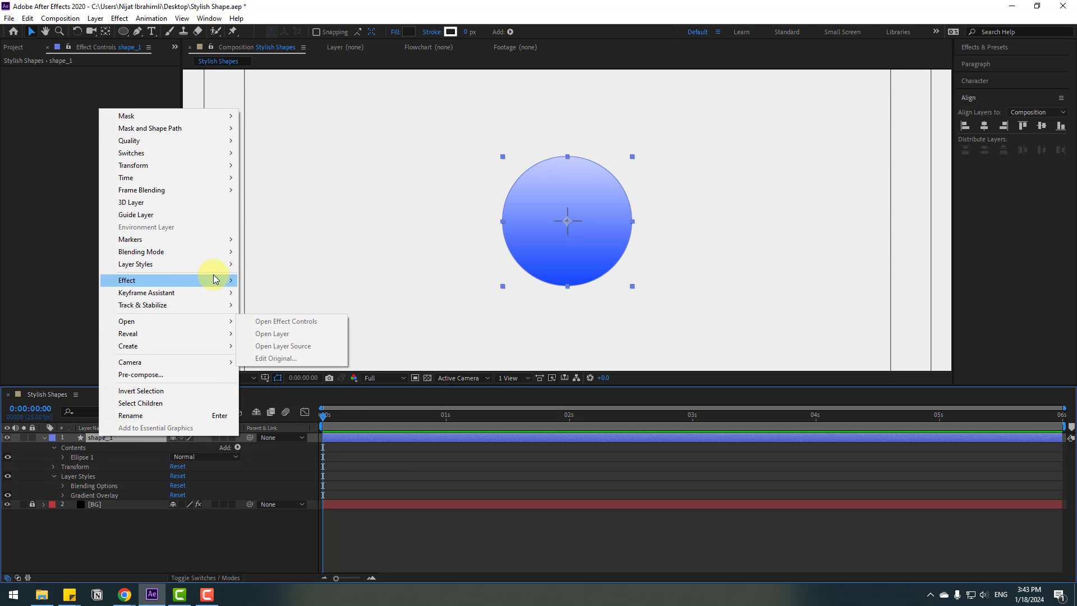
pyautogui.moveTo(213, 264)
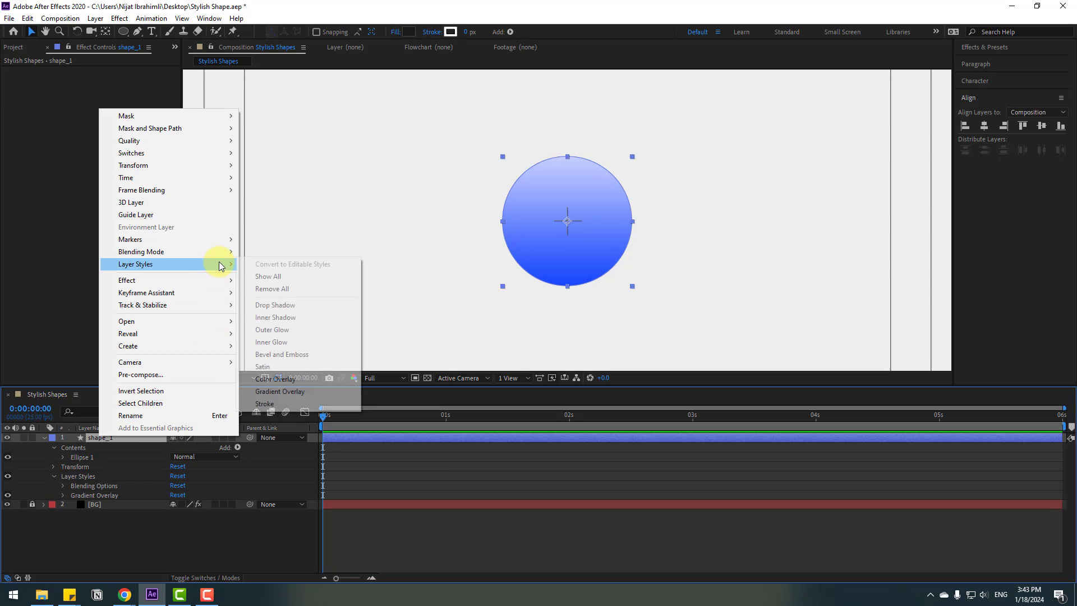
pyautogui.click(278, 342)
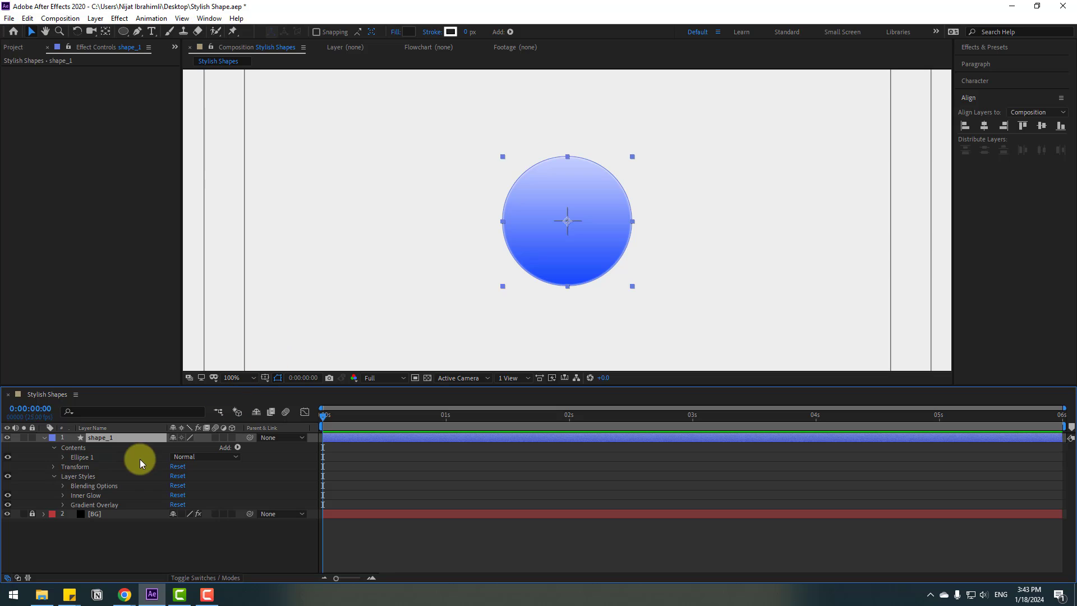
pyautogui.click(62, 497)
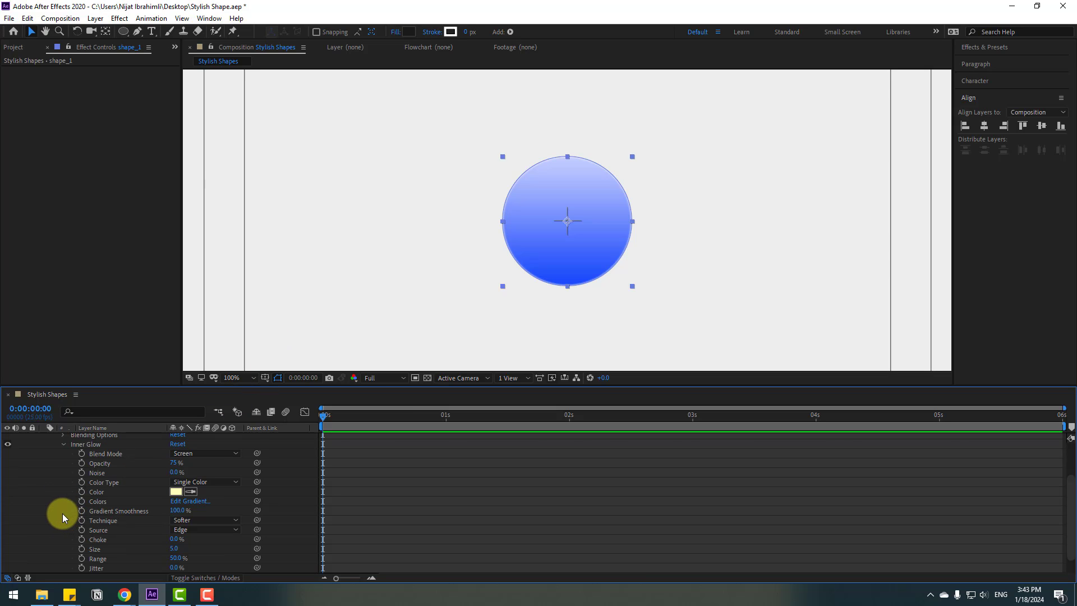
pyautogui.scroll(-3, 62, 513)
pyautogui.moveTo(173, 530); pyautogui.dragTo(205, 530)
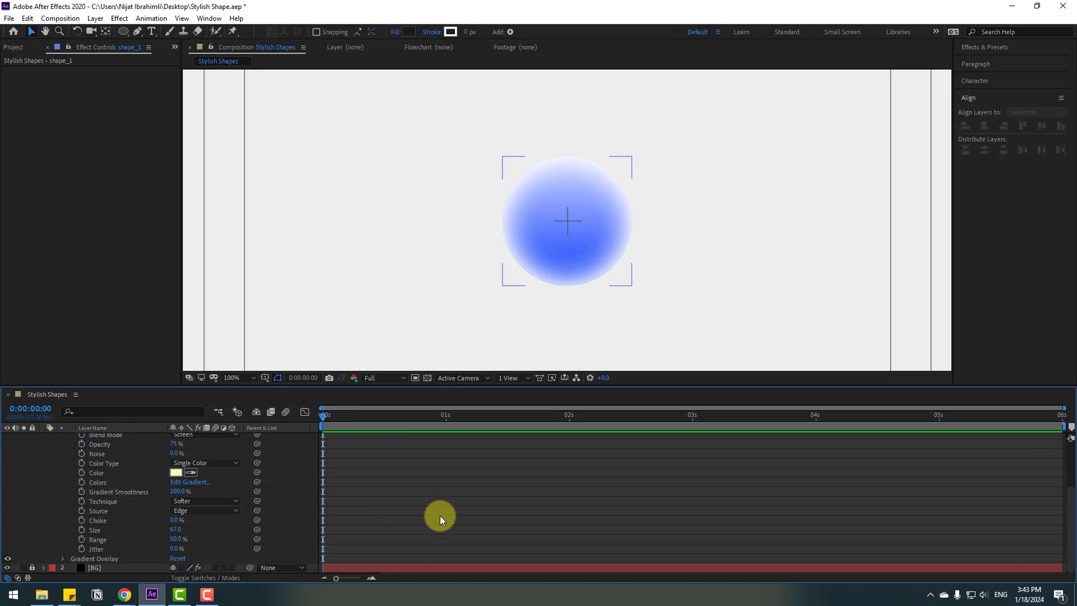
pyautogui.click(305, 325)
pyautogui.press(',')
pyautogui.press(',')
pyautogui.press('.')
pyautogui.press('.')
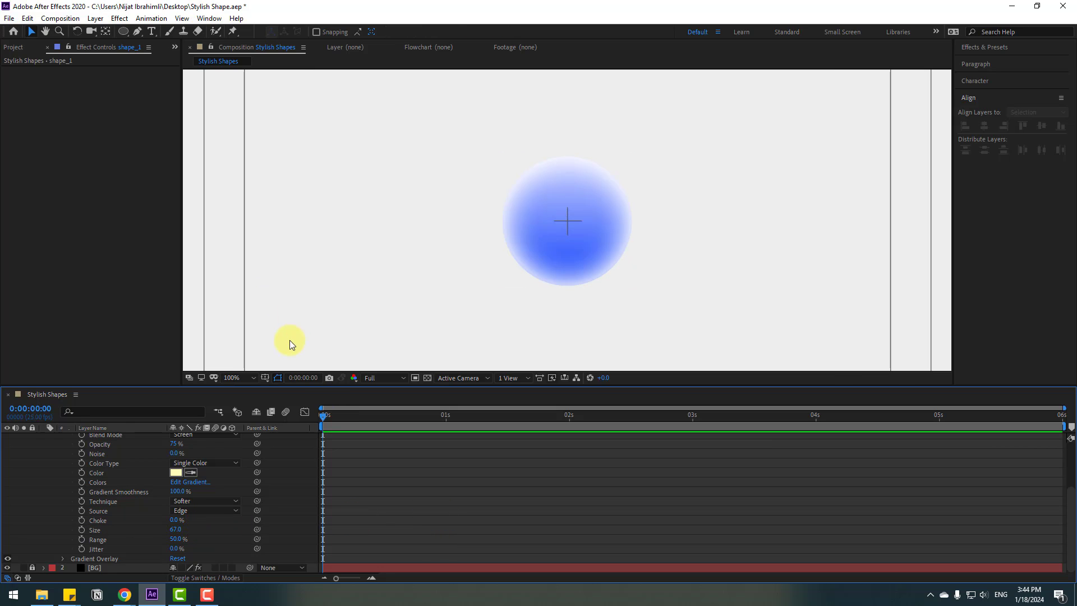
# Try cyan and green glow colours, then settle on a pale yellow Inner Glow colour
pyautogui.click(177, 474)
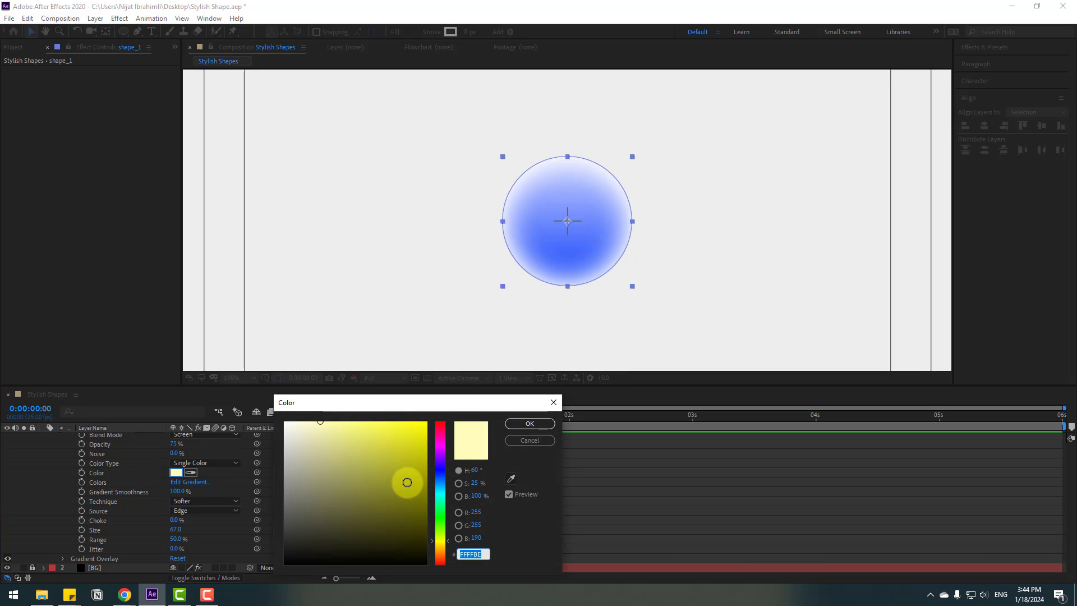
pyautogui.click(438, 487)
pyautogui.click(308, 440)
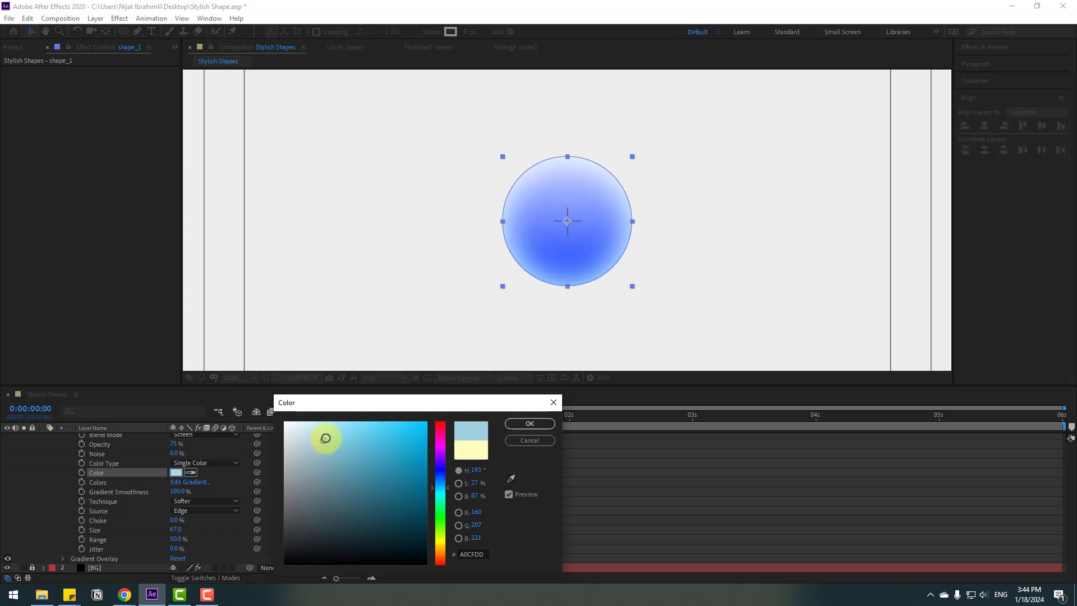
pyautogui.click(311, 427)
pyautogui.moveTo(311, 427); pyautogui.dragTo(310, 424)
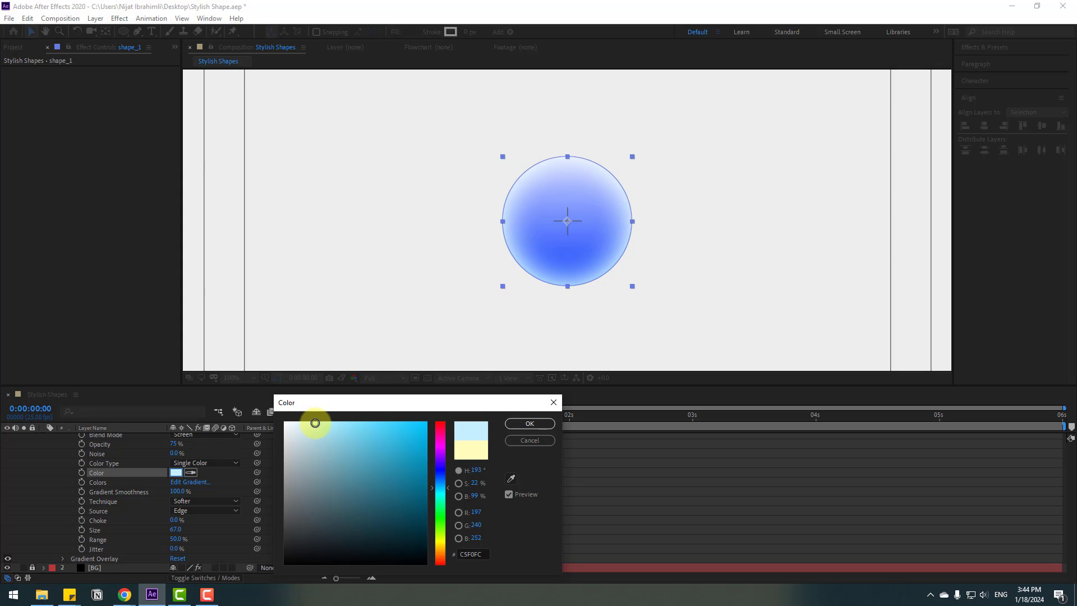
pyautogui.moveTo(443, 516); pyautogui.dragTo(443, 537)
pyautogui.click(324, 434)
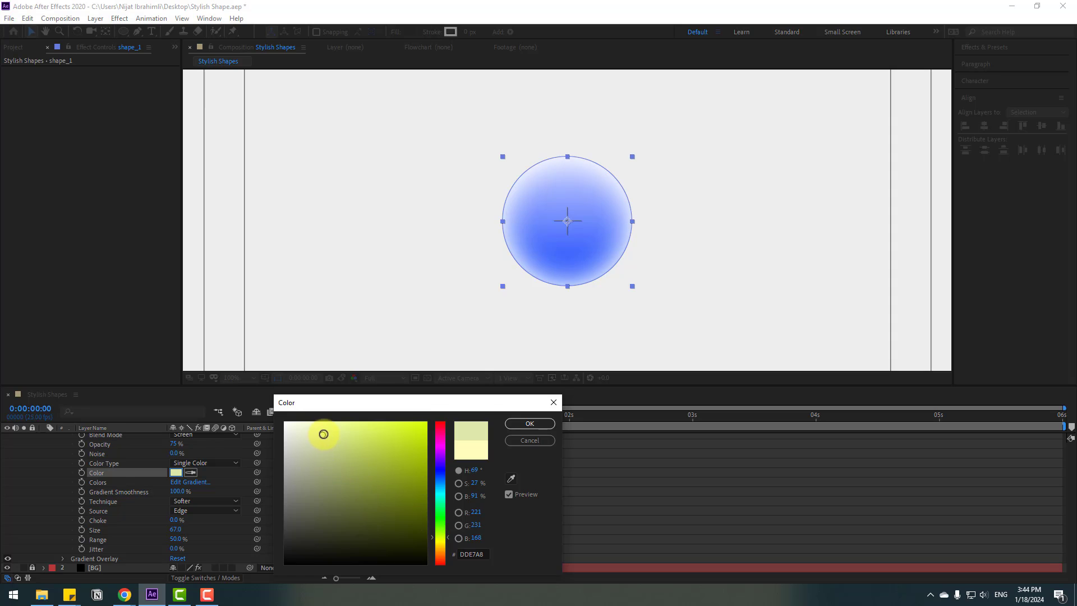
pyautogui.moveTo(323, 434)
pyautogui.mouseDown()
pyautogui.moveTo(303, 409)
pyautogui.moveTo(320, 408)
pyautogui.mouseUp()
pyautogui.click(529, 423)
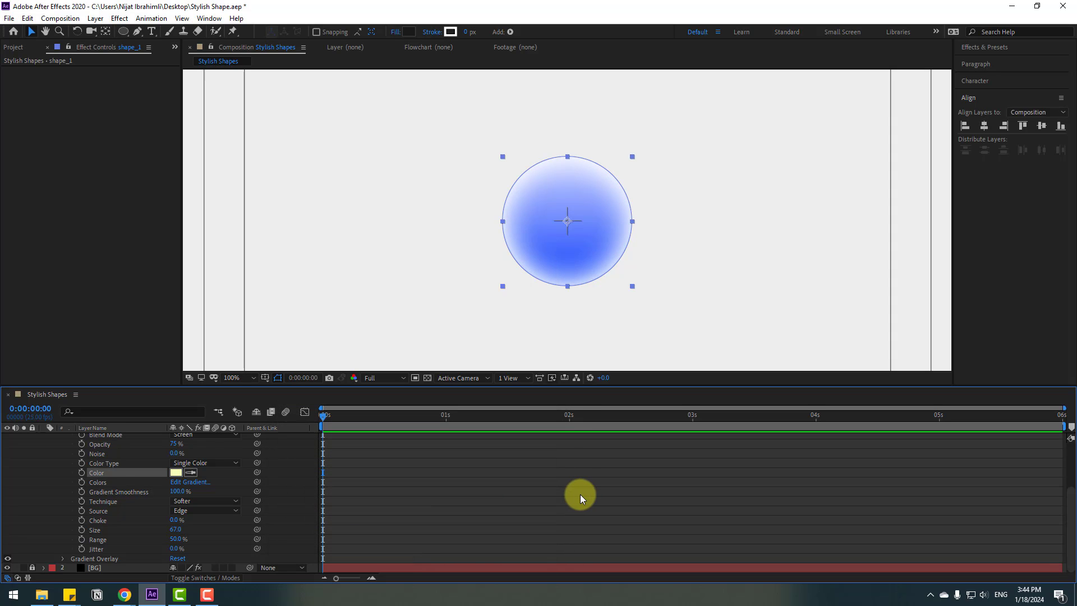
# Set the Inner Glow Opacity to 75% and add 3% noise
pyautogui.click(580, 493)
pyautogui.scroll(2, 581, 494)
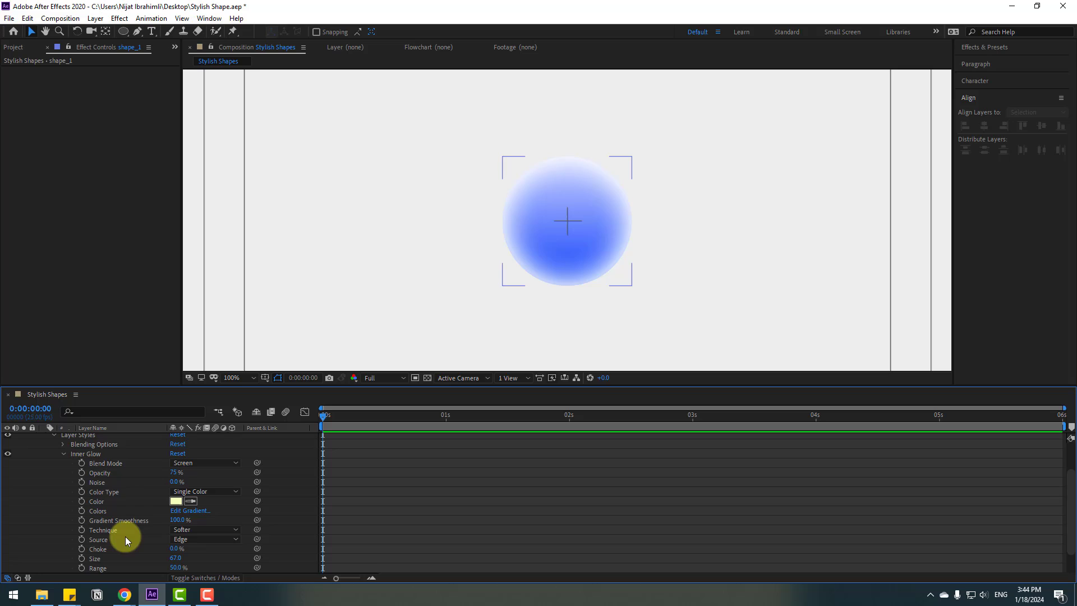
pyautogui.moveTo(173, 473); pyautogui.dragTo(199, 469)
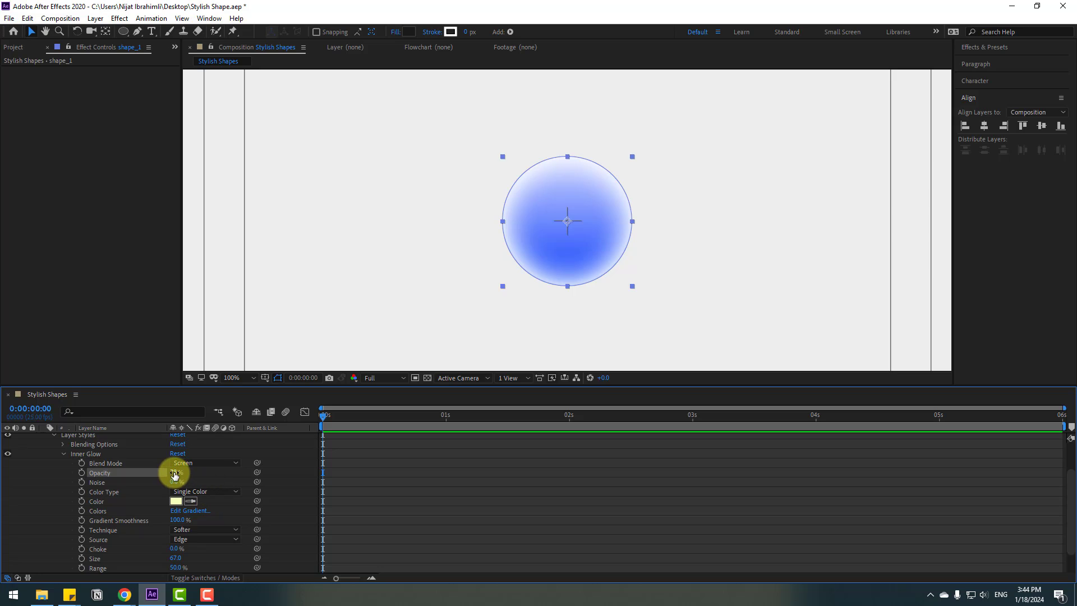
pyautogui.click(175, 473)
pyautogui.press('Return')
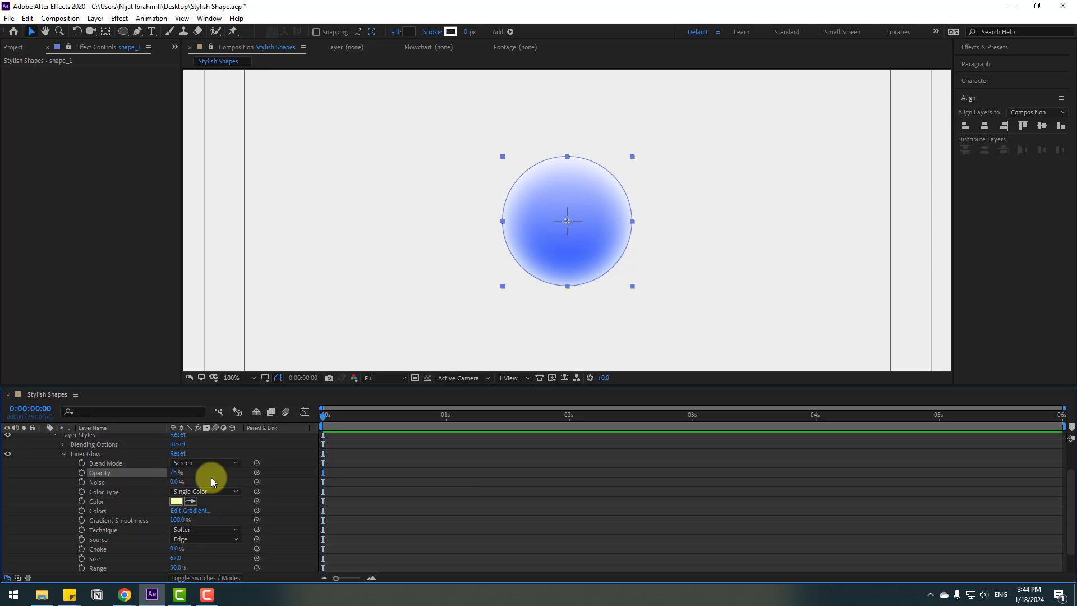
pyautogui.press('.')
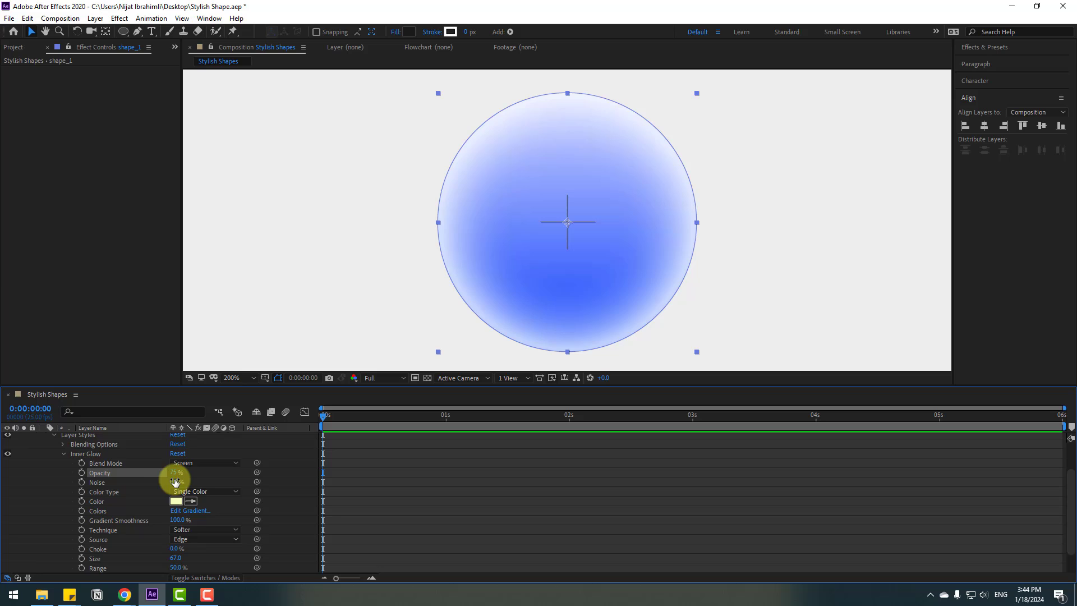
pyautogui.moveTo(174, 481)
pyautogui.mouseDown()
pyautogui.moveTo(193, 481)
pyautogui.moveTo(171, 479)
pyautogui.mouseUp()
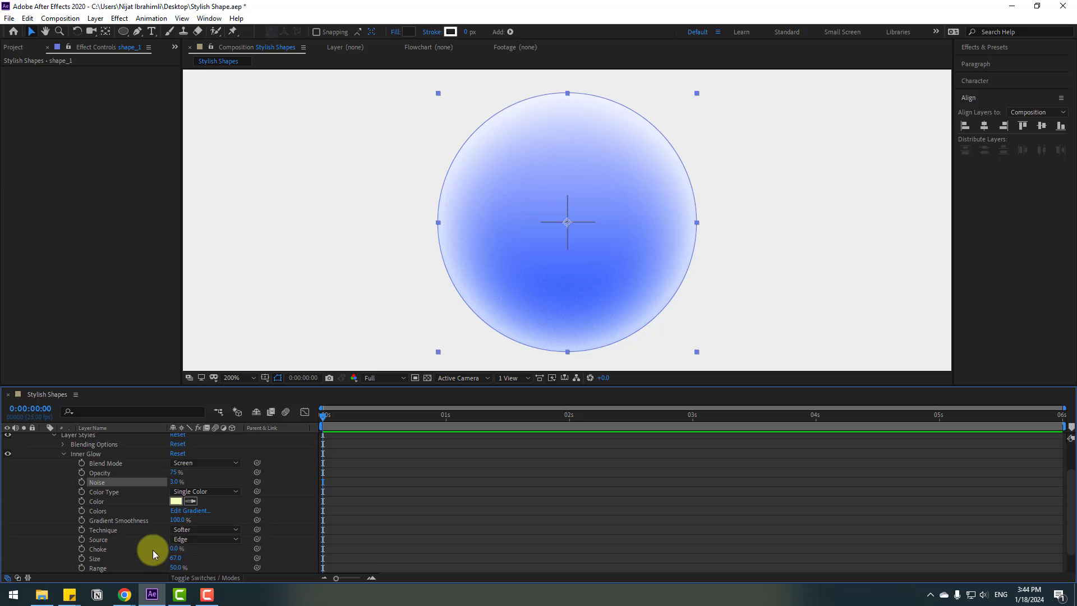
# Set the Inner Glow Choke to 2% and Range to 55%, then reselect shape_1
pyautogui.moveTo(174, 549)
pyautogui.mouseDown()
pyautogui.moveTo(204, 549)
pyautogui.moveTo(137, 572)
pyautogui.moveTo(184, 549)
pyautogui.moveTo(163, 553)
pyautogui.moveTo(164, 568)
pyautogui.moveTo(172, 548)
pyautogui.mouseUp()
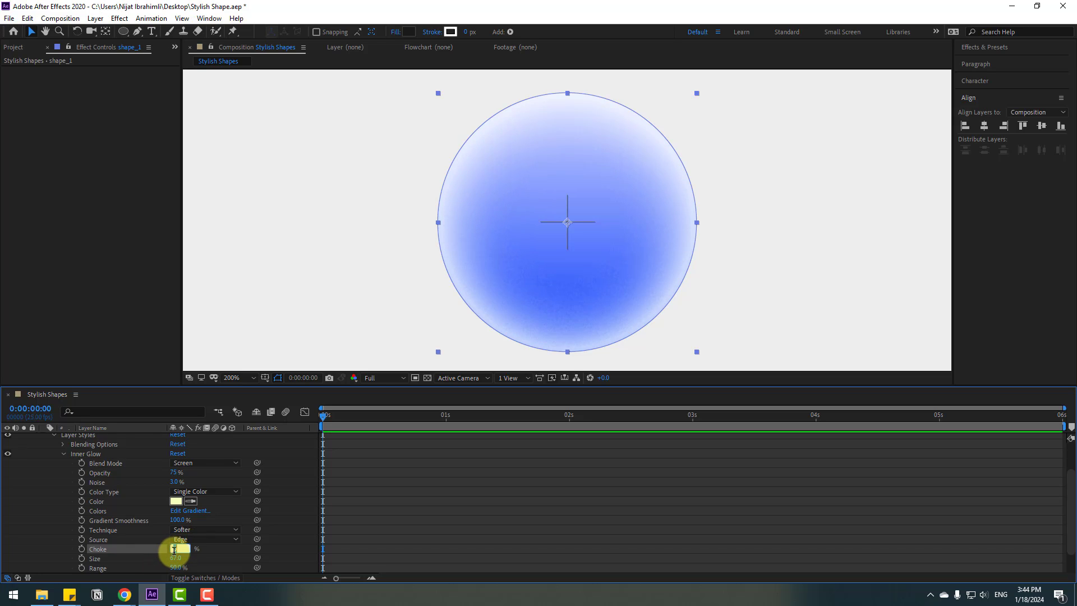
pyautogui.scroll(-1, 185, 483)
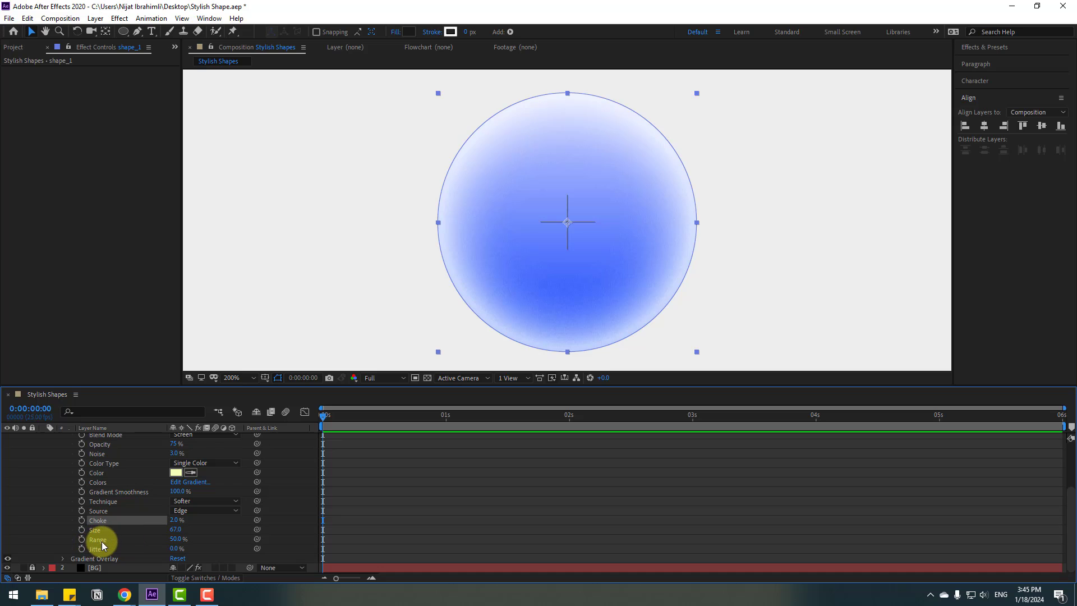
pyautogui.moveTo(176, 539)
pyautogui.mouseDown()
pyautogui.moveTo(199, 539)
pyautogui.moveTo(72, 549)
pyautogui.moveTo(175, 543)
pyautogui.mouseUp()
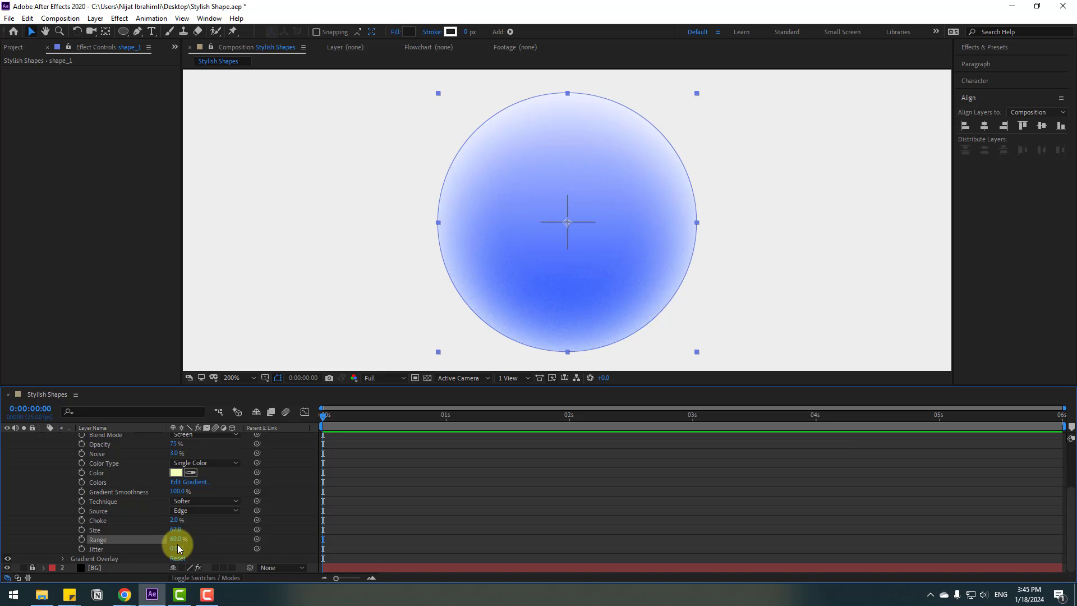
pyautogui.click(490, 527)
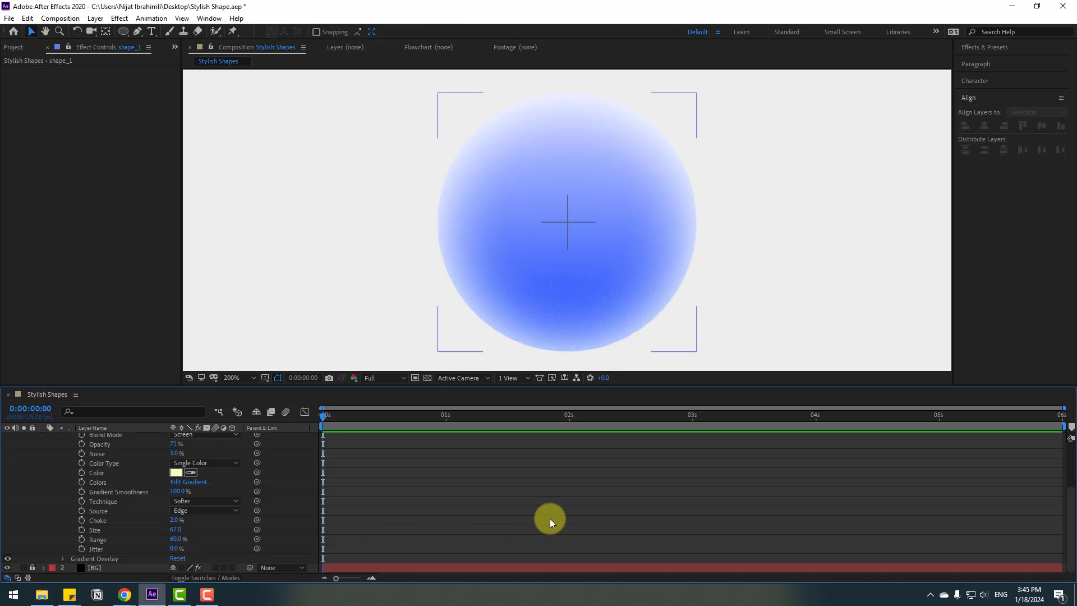
pyautogui.click(172, 540)
pyautogui.write('55')
pyautogui.press('Return')
pyautogui.click(620, 472)
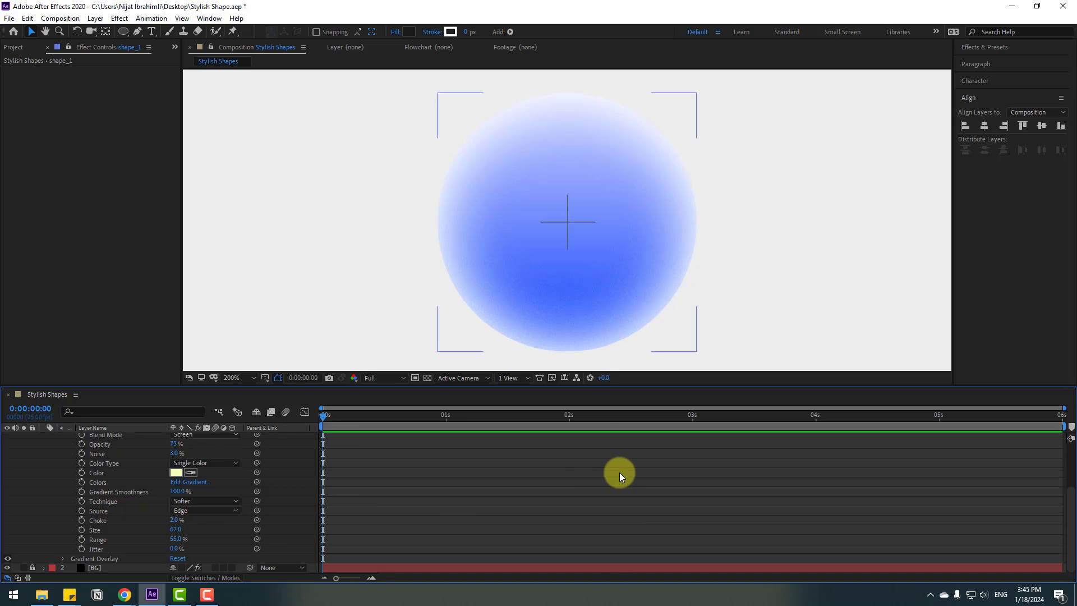
pyautogui.scroll(-4, 462, 292)
pyautogui.scroll(2, 462, 291)
pyautogui.click(108, 439)
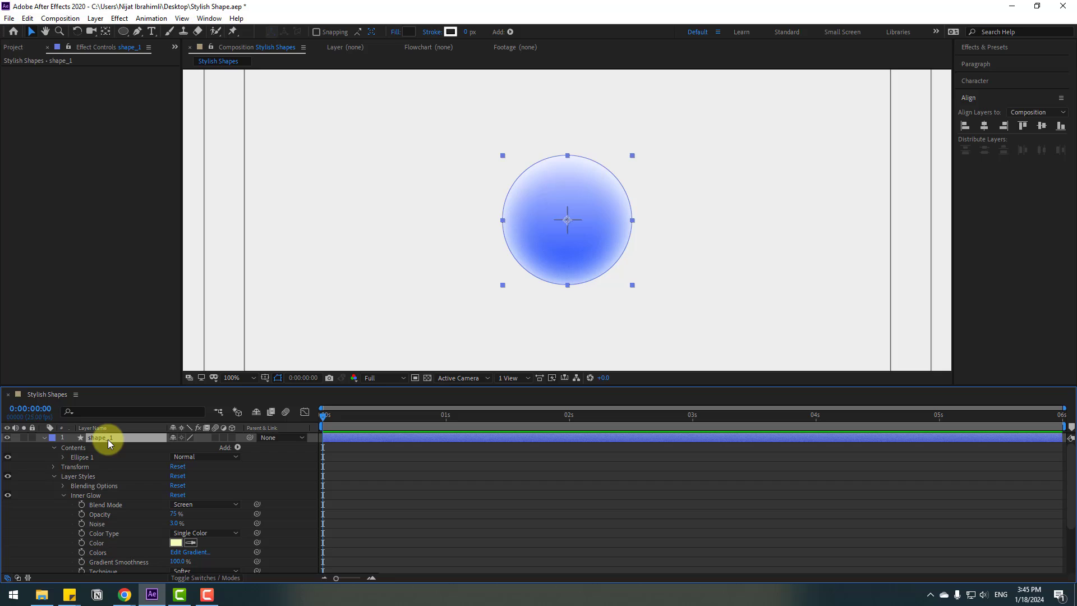
# Move the gradient circle right of centre, duplicate it, and place the copy left of centre
pyautogui.click(43, 438)
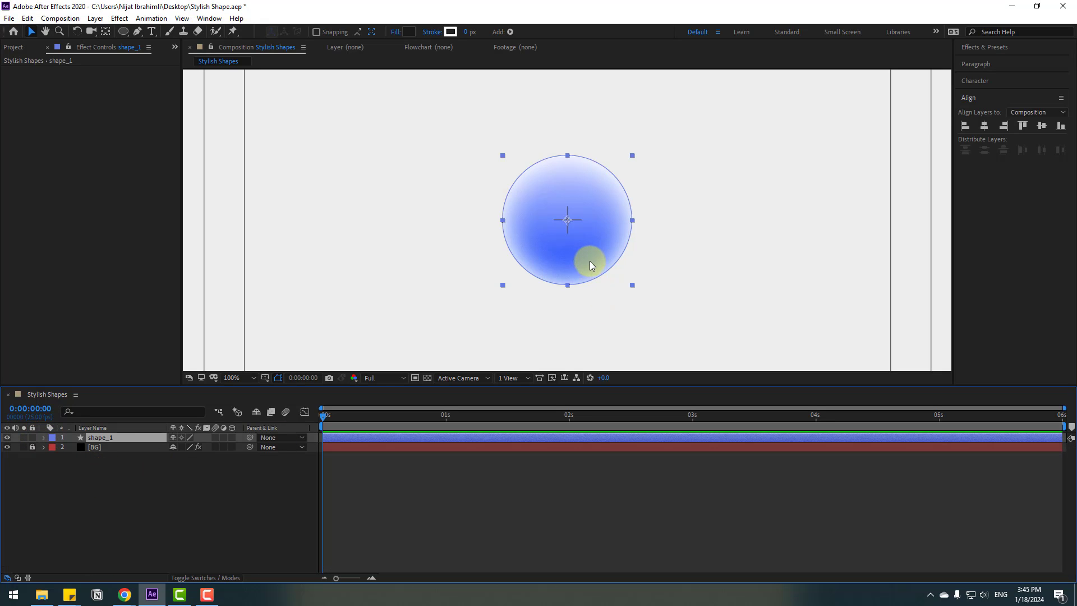
pyautogui.moveTo(590, 261); pyautogui.dragTo(697, 260)
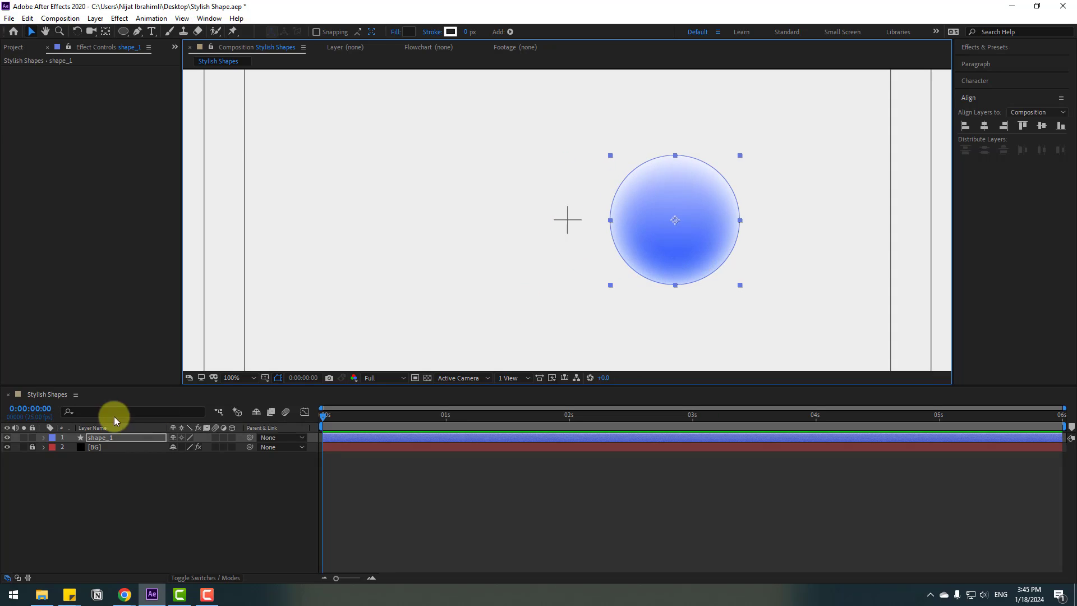
pyautogui.hotkey('ctrl', 'd')
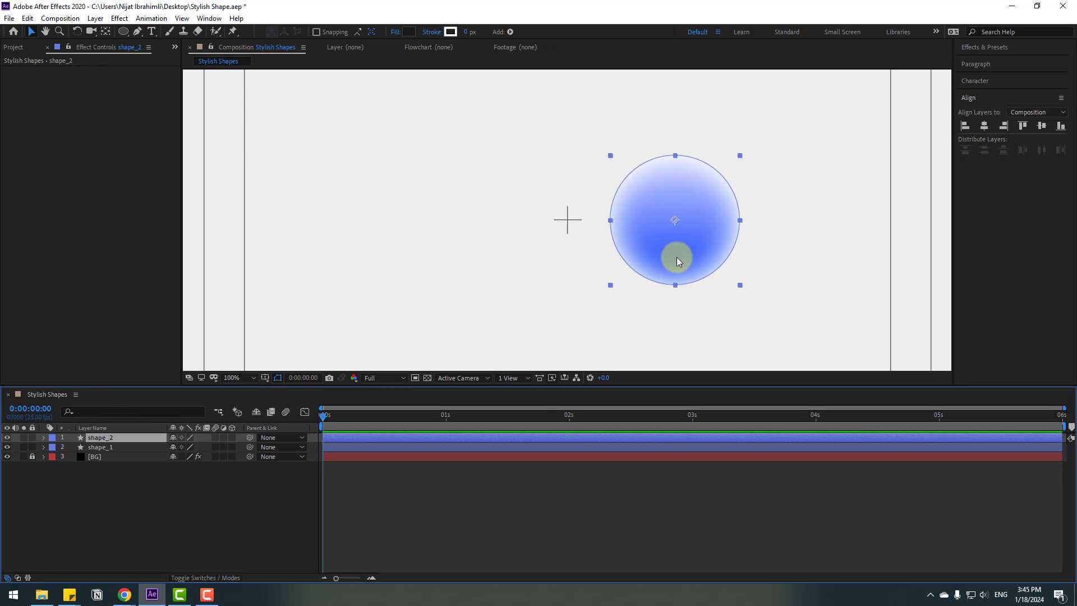
pyautogui.moveTo(677, 259); pyautogui.dragTo(487, 265)
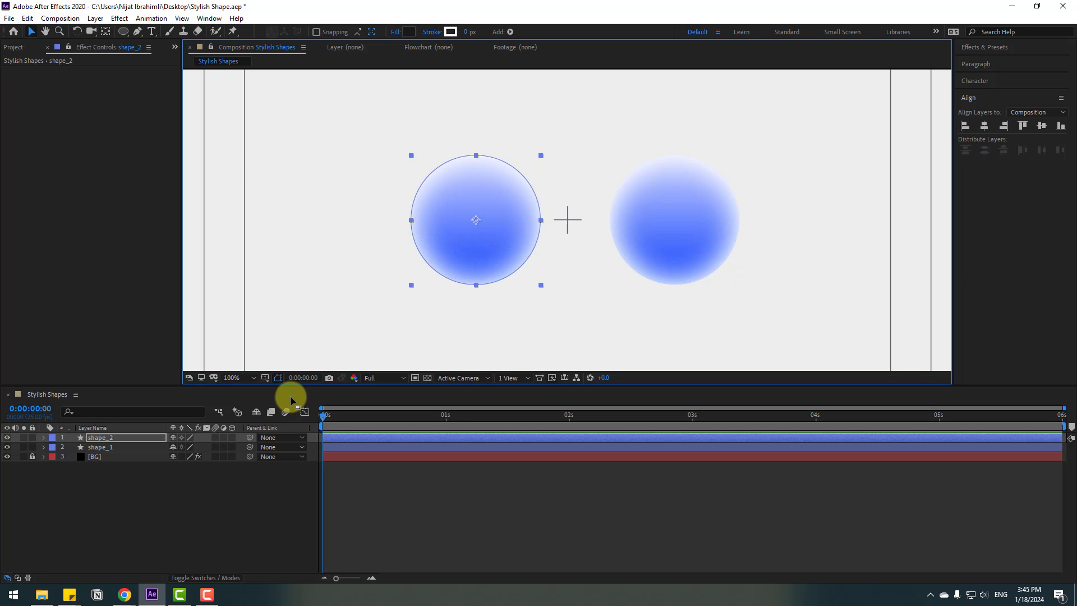
# Expand shape_2's properties and select its Layer Styles
pyautogui.click(45, 438)
pyautogui.click(44, 438)
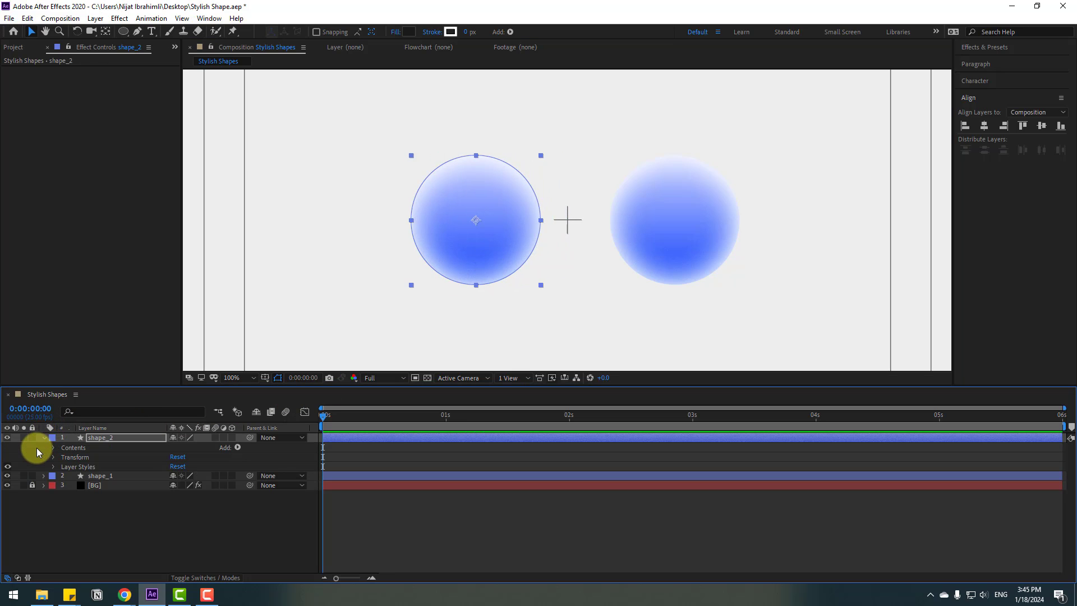
pyautogui.click(80, 466)
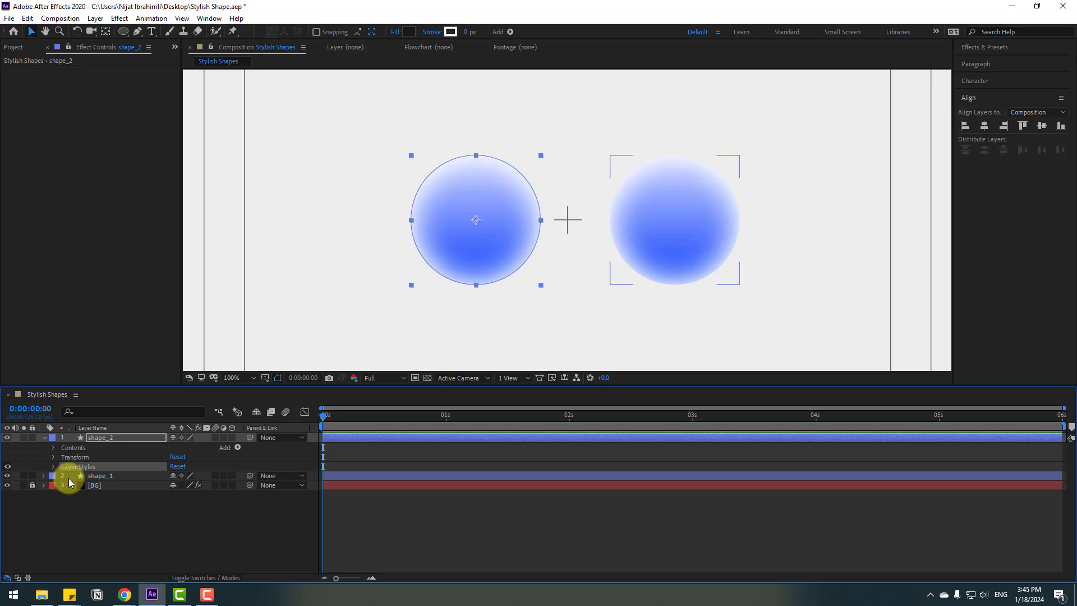
# Delete shape_2's layer styles and give it a flat 6D8AFD blue fill sampled from the gradient circle
pyautogui.press('Delete')
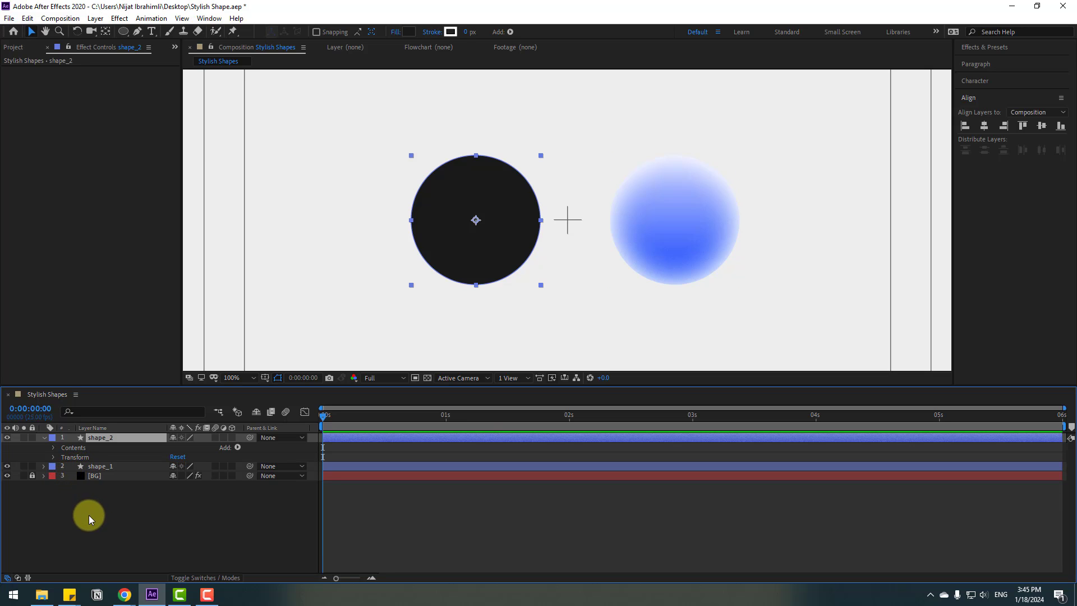
pyautogui.click(409, 33)
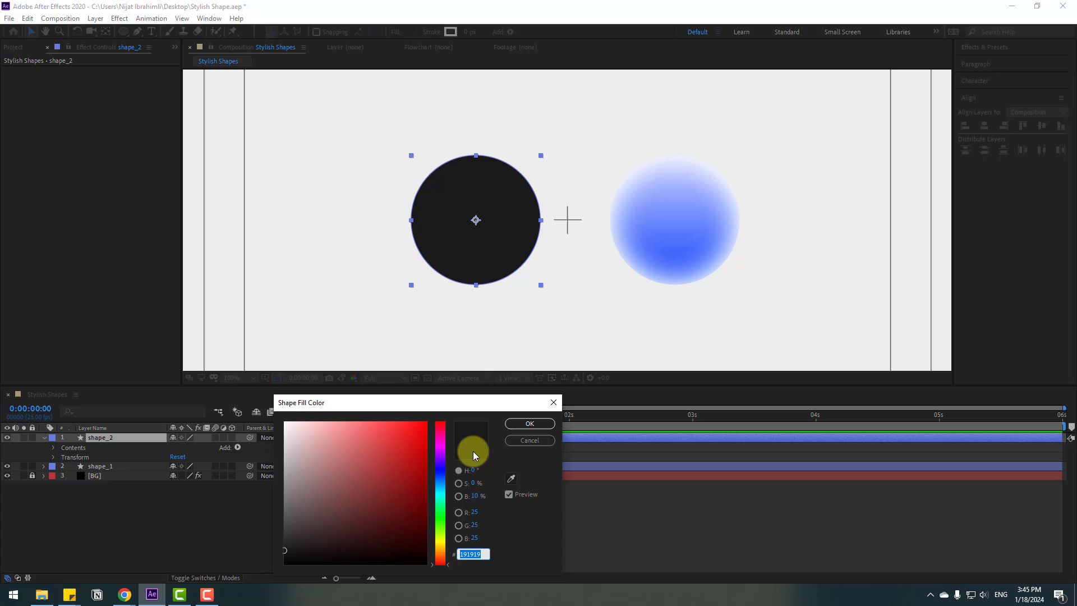
pyautogui.click(510, 477)
pyautogui.click(665, 221)
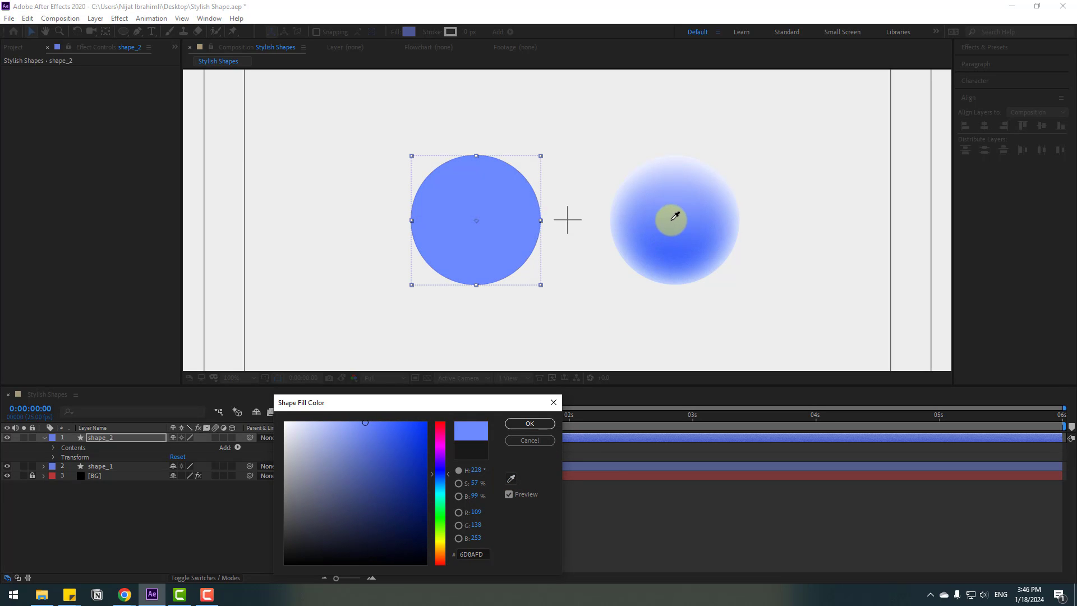
pyautogui.click(530, 424)
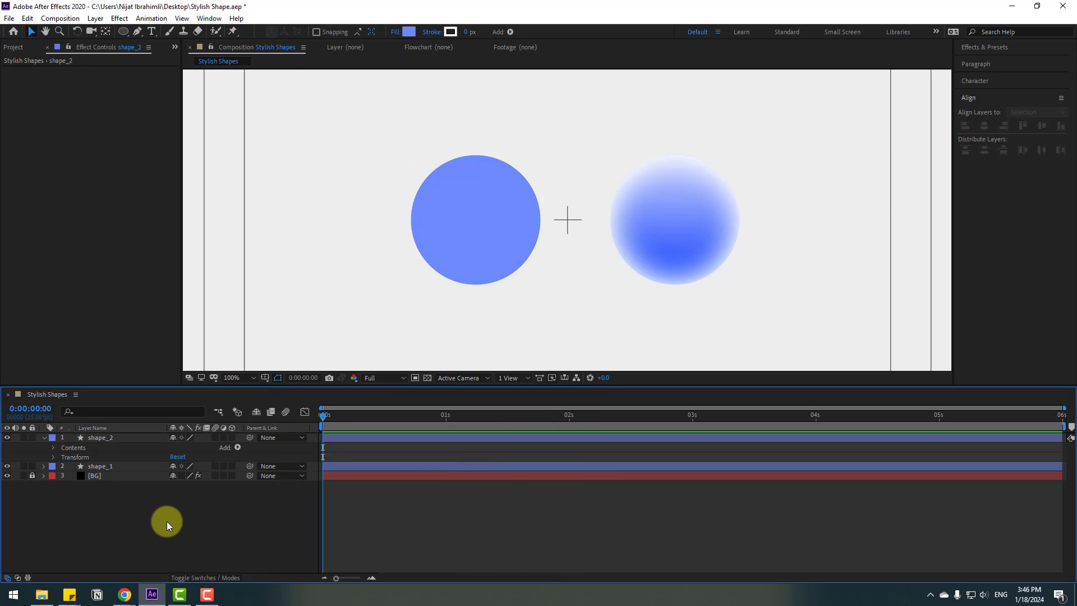
# Deselect to preview the flat circle, then select the flat blue circle again
pyautogui.scroll(-2, 409, 289)
pyautogui.click(329, 331)
pyautogui.scroll(4, 544, 323)
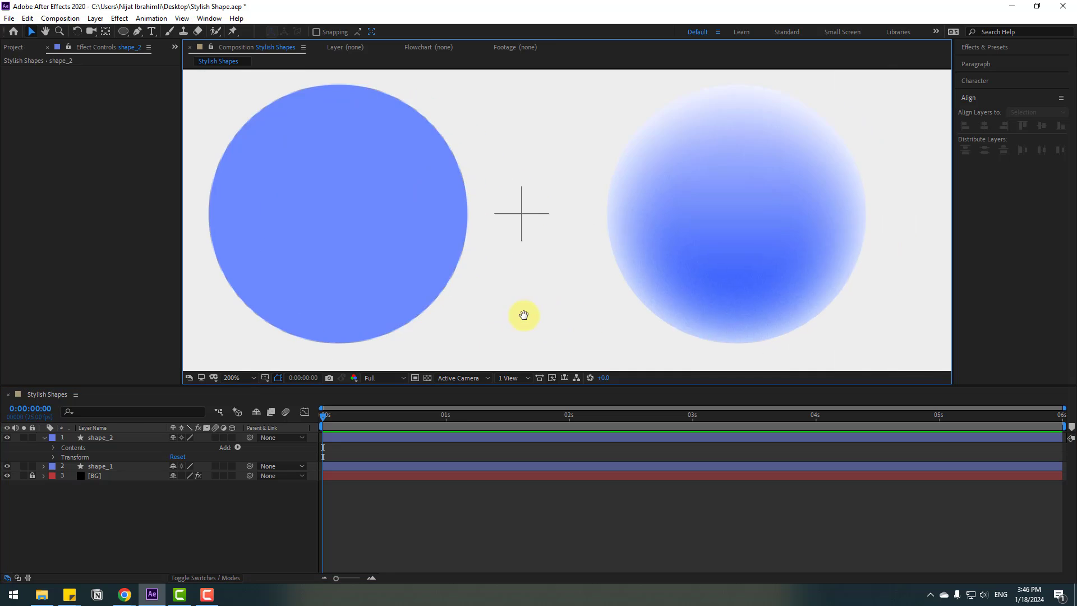
pyautogui.scroll(-2, 522, 313)
pyautogui.click(480, 266)
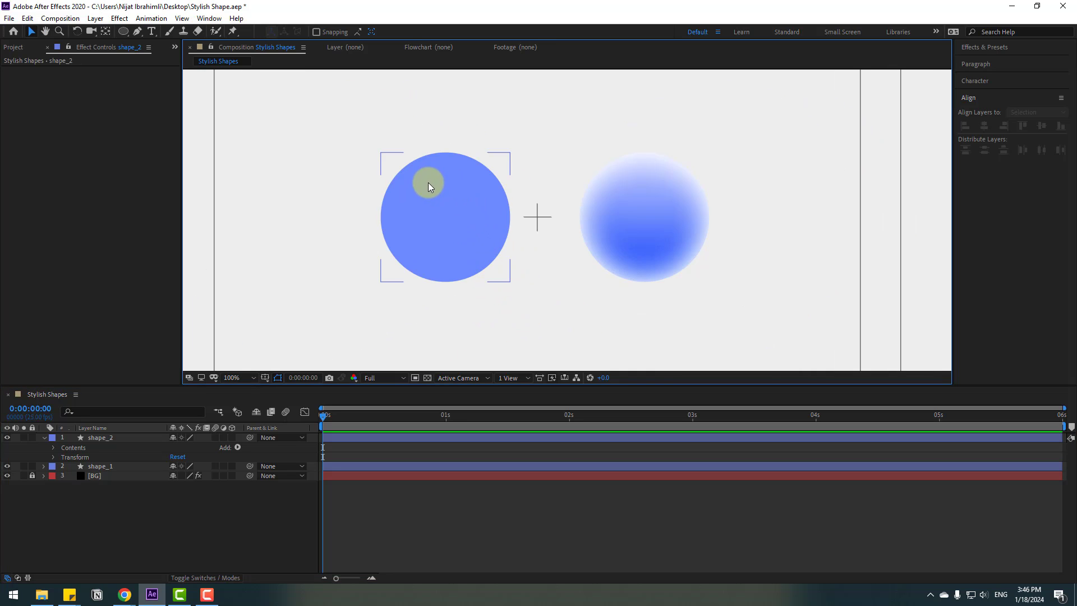
pyautogui.click(464, 220)
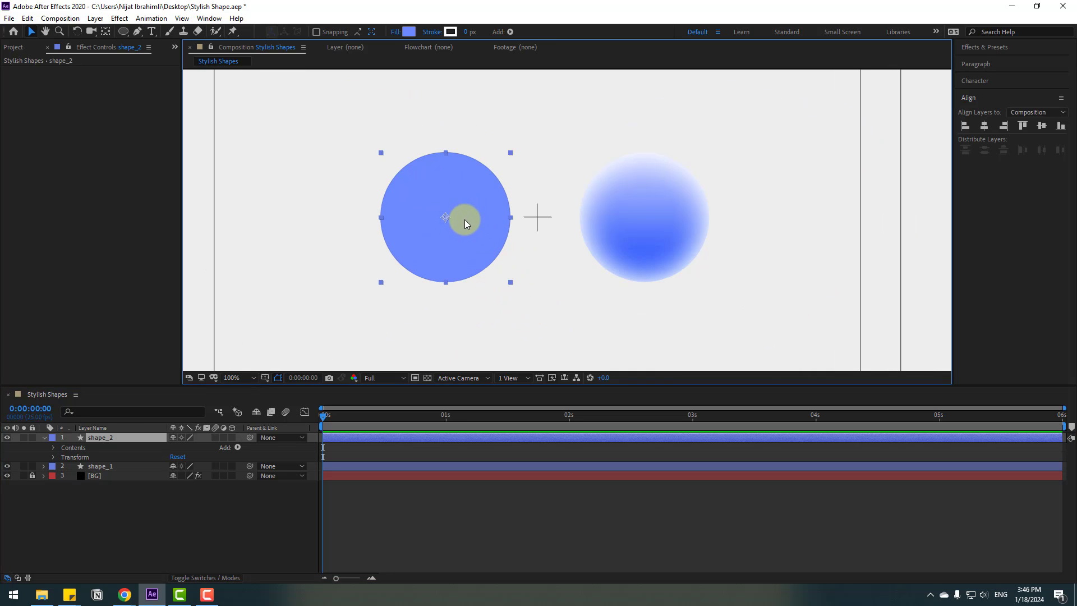
# Zoom to 50% and drag each circle's anchor point to its bottom edge using the Pan Behind tool
pyautogui.click(689, 208)
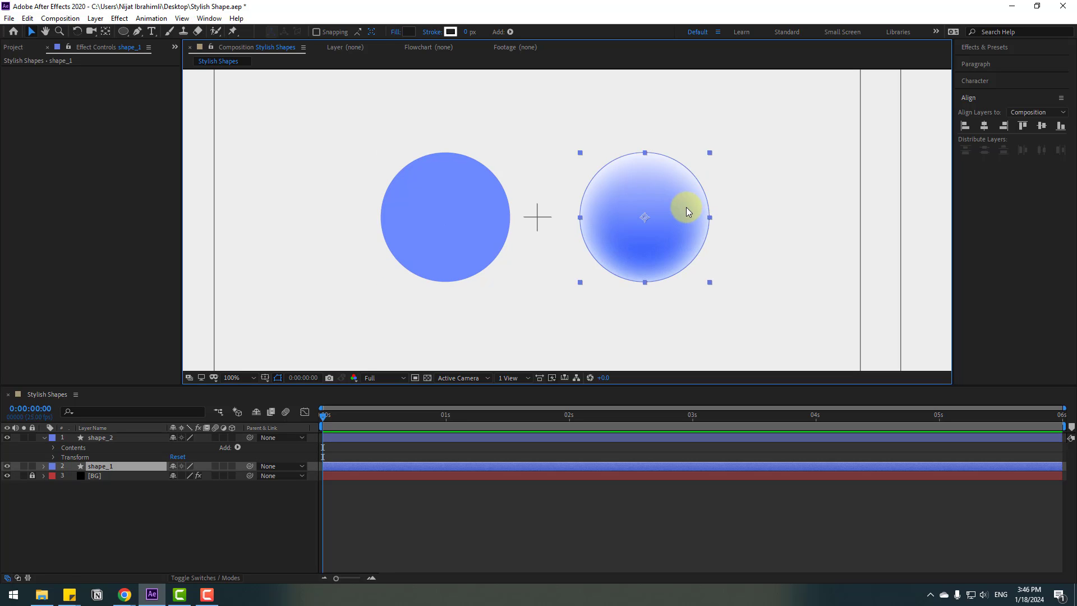
pyautogui.press(',')
pyautogui.click(506, 221)
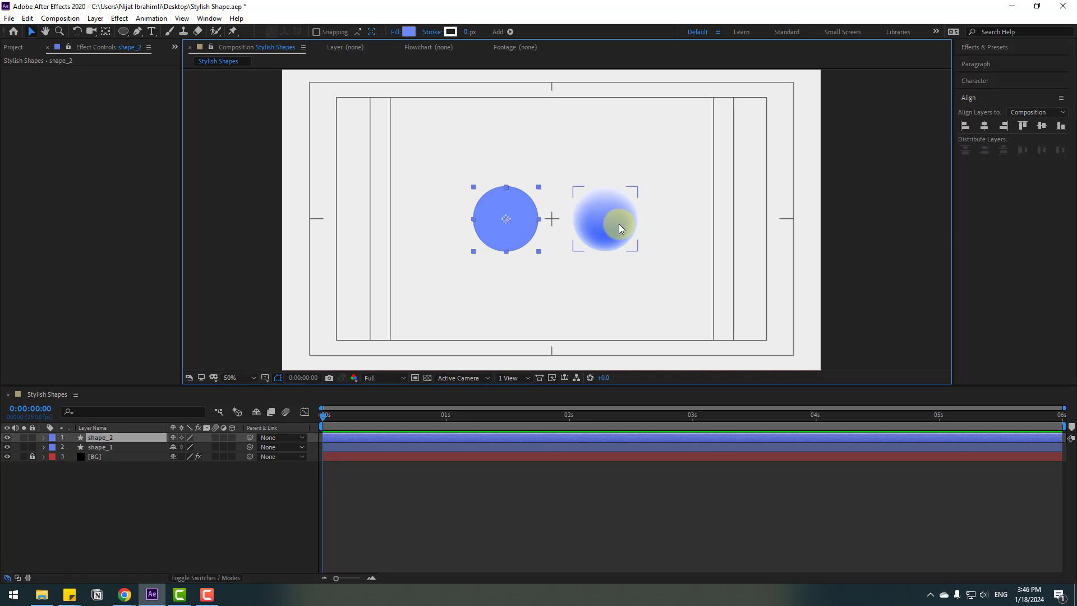
pyautogui.keyDown('shift'); pyautogui.click(618, 224); pyautogui.keyUp('shift')
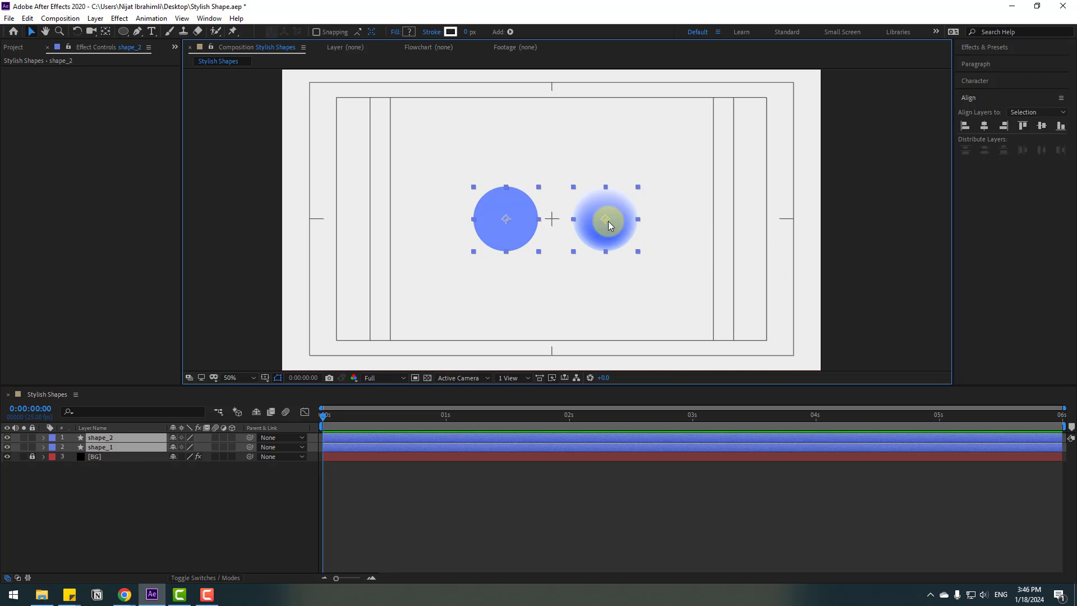
pyautogui.click(106, 32)
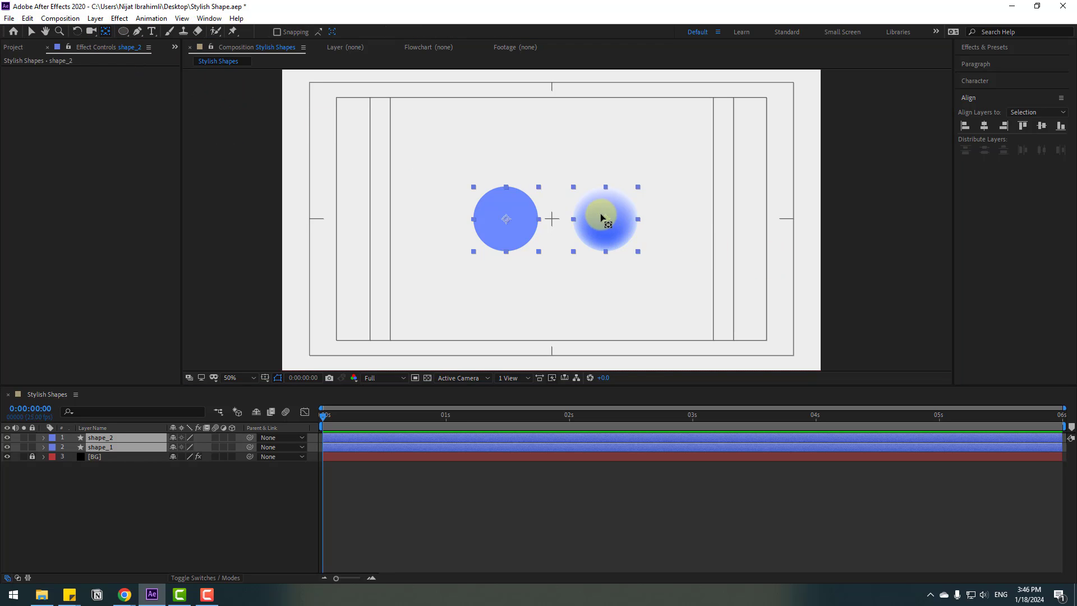
pyautogui.click(115, 447)
pyautogui.moveTo(599, 227); pyautogui.dragTo(606, 254)
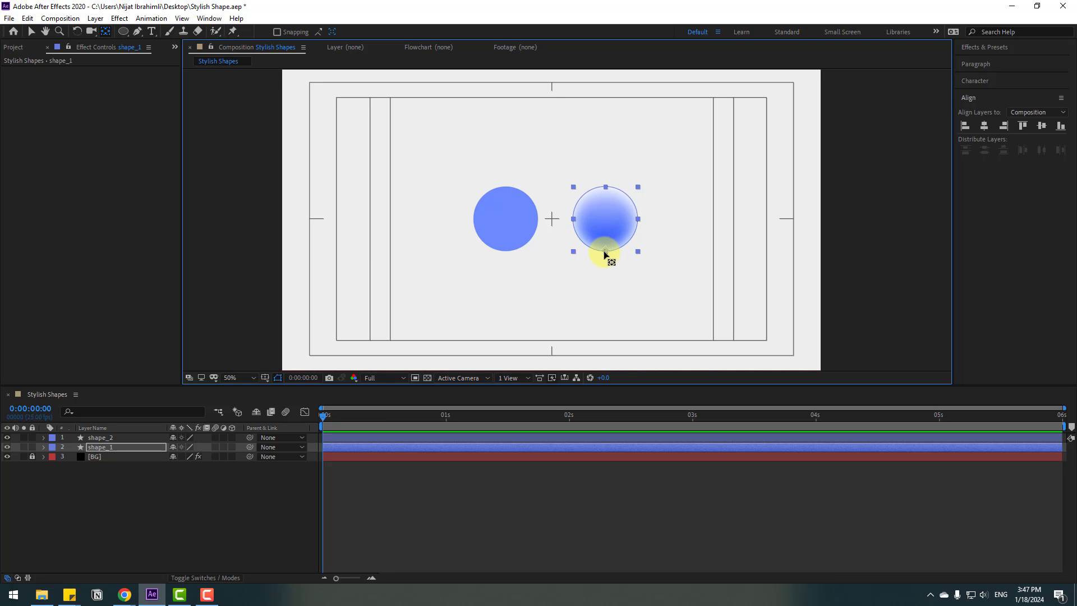
pyautogui.moveTo(498, 222); pyautogui.dragTo(506, 252)
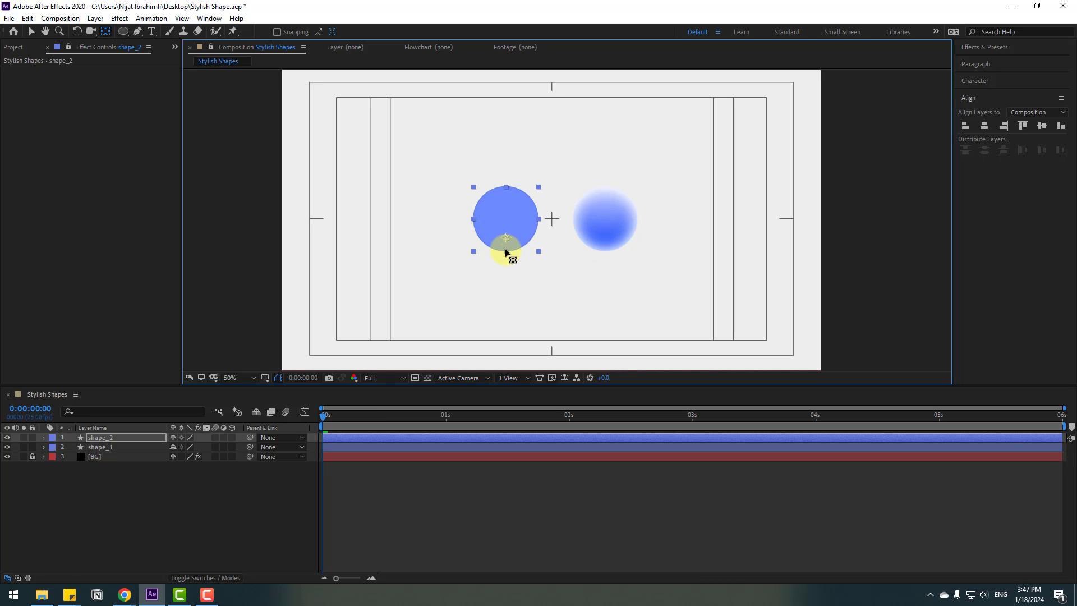
pyautogui.click(34, 35)
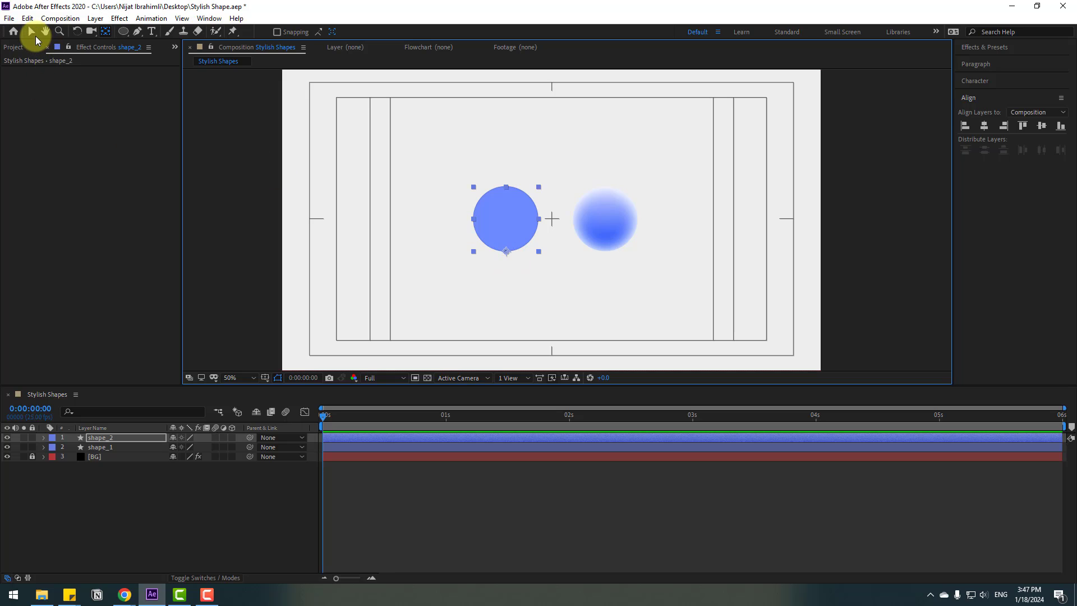
# Select both circles and move them down to the bottom of the frame
pyautogui.keyDown('shift'); pyautogui.click(97, 447); pyautogui.keyUp('shift')
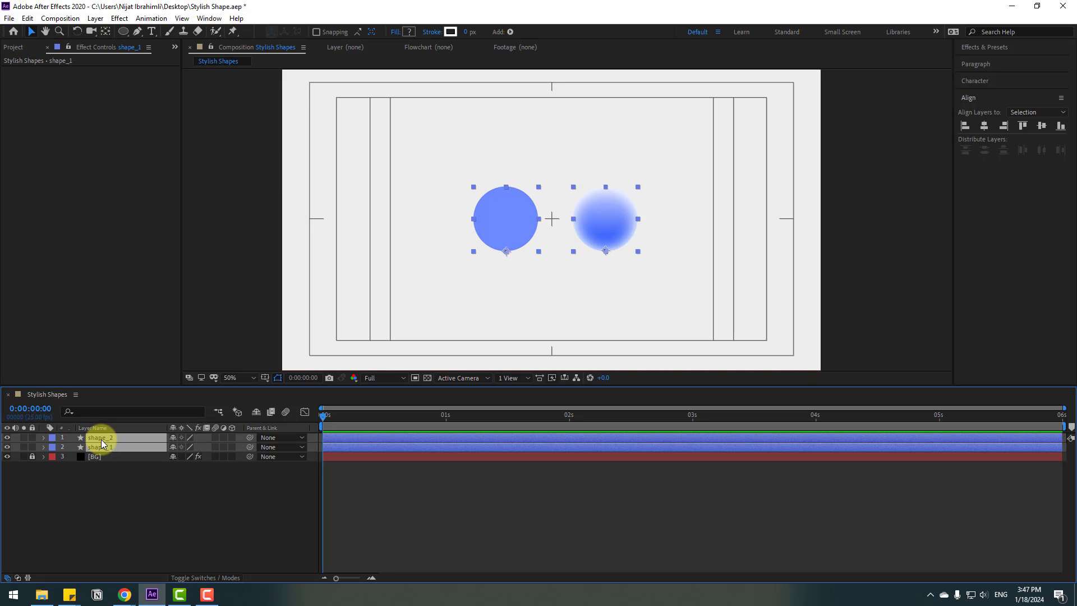
pyautogui.moveTo(627, 219); pyautogui.dragTo(621, 325)
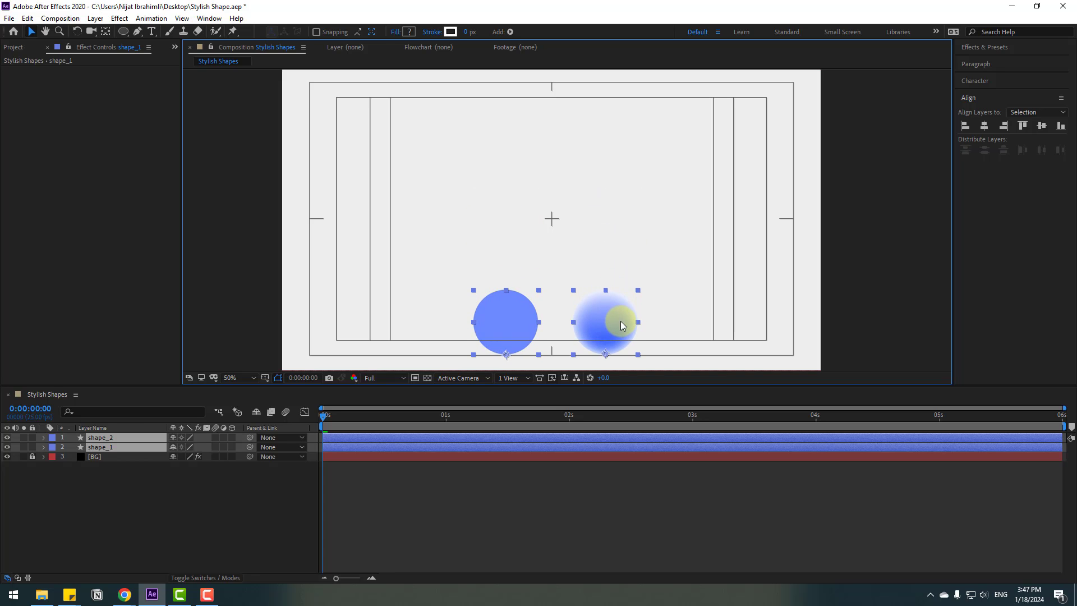
pyautogui.click(533, 577)
# Reveal Position for shape_1 and shape_2 and set their starting keyframes at 0:00:00
pyautogui.click(101, 438)
pyautogui.keyDown('shift'); pyautogui.click(101, 449); pyautogui.keyUp('shift')
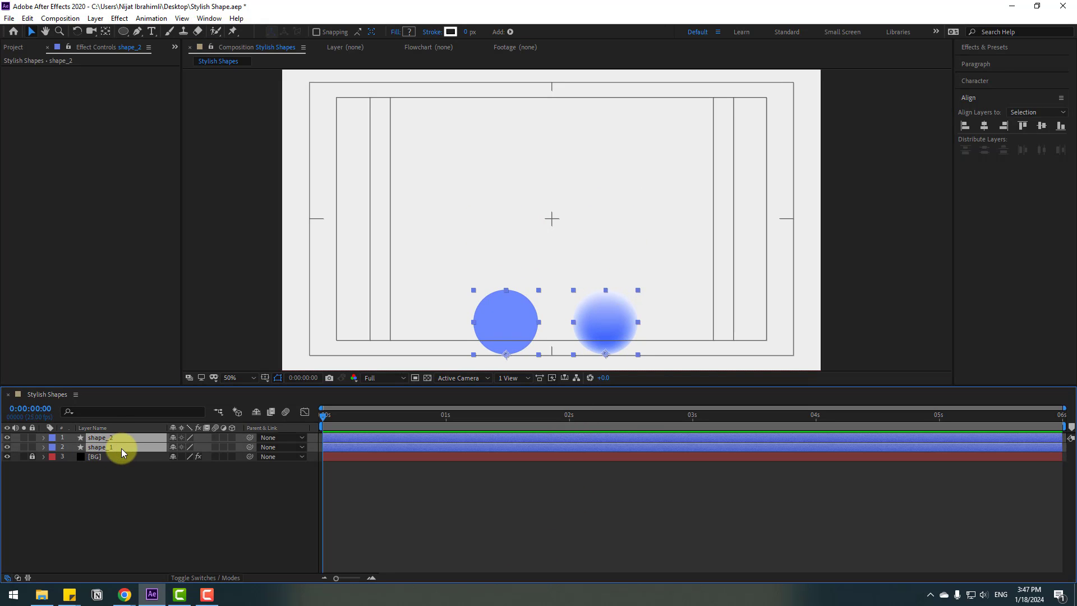
pyautogui.press('p')
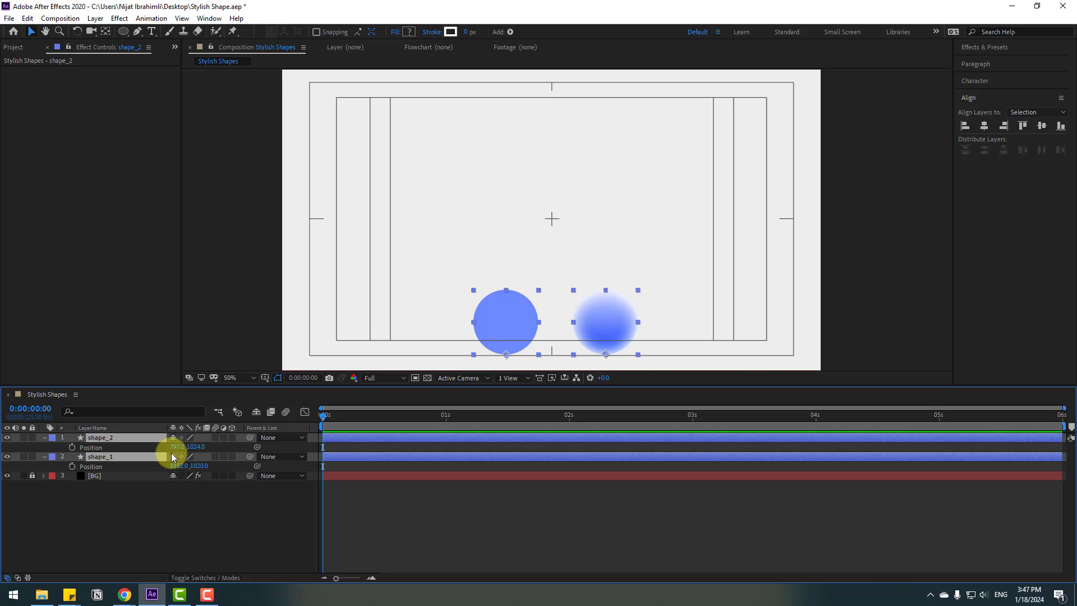
pyautogui.click(72, 447)
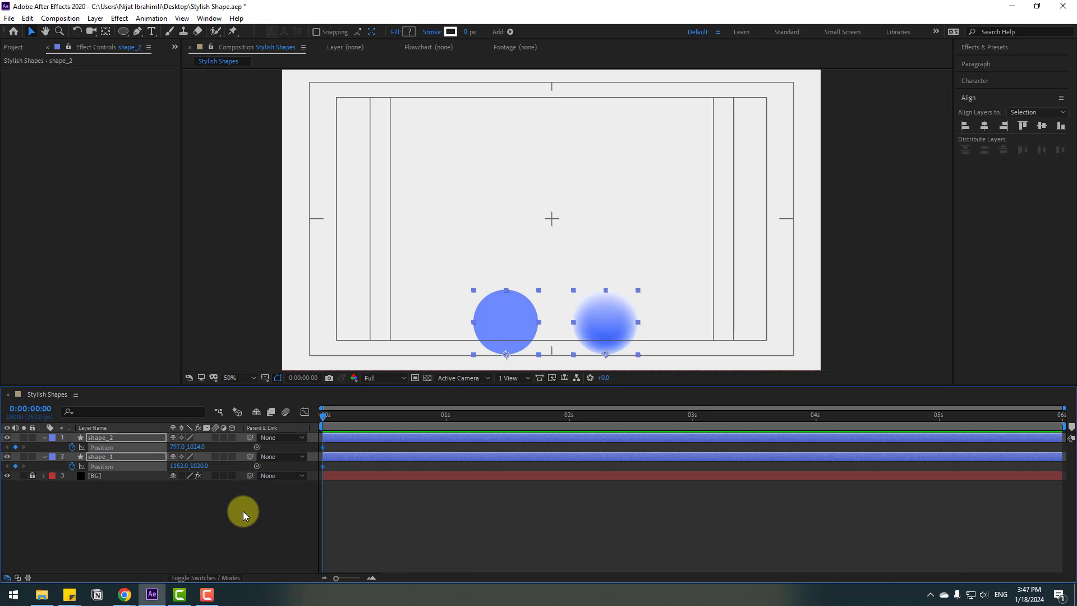
# Raise both circles near the top at 10 frames, then paste their starting keys at 20 frames
pyautogui.hotkey('shift', 'pagedown')
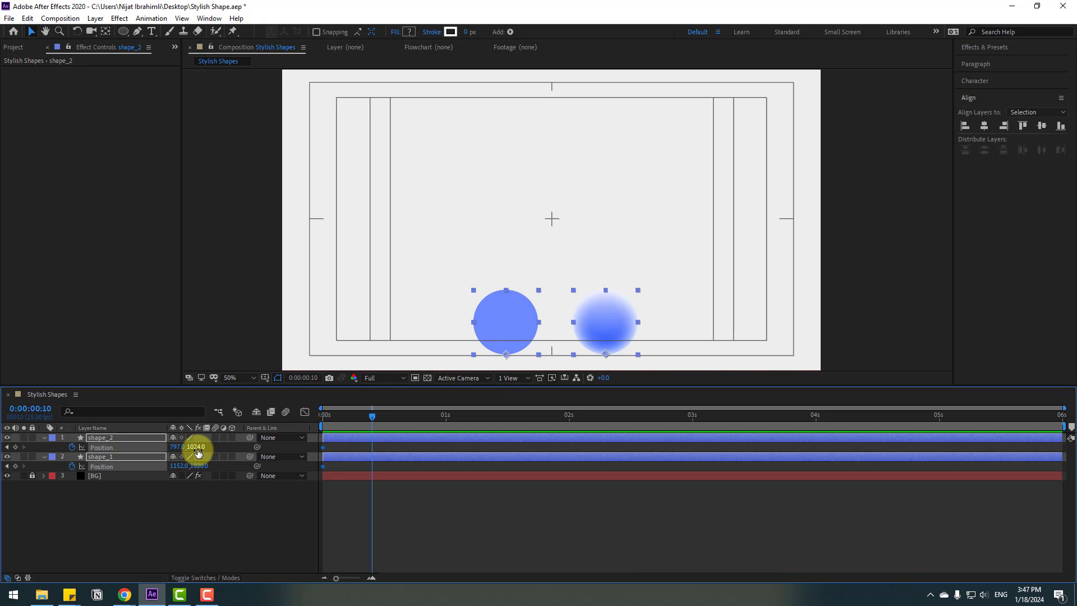
pyautogui.moveTo(196, 447); pyautogui.dragTo(1, 448)
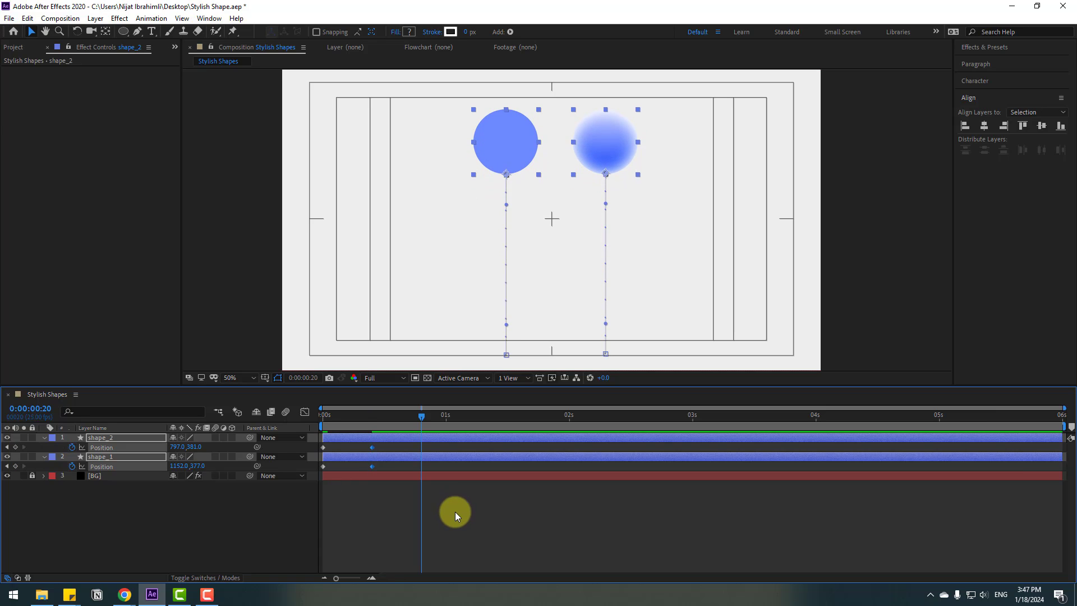
pyautogui.moveTo(362, 472); pyautogui.dragTo(378, 458)
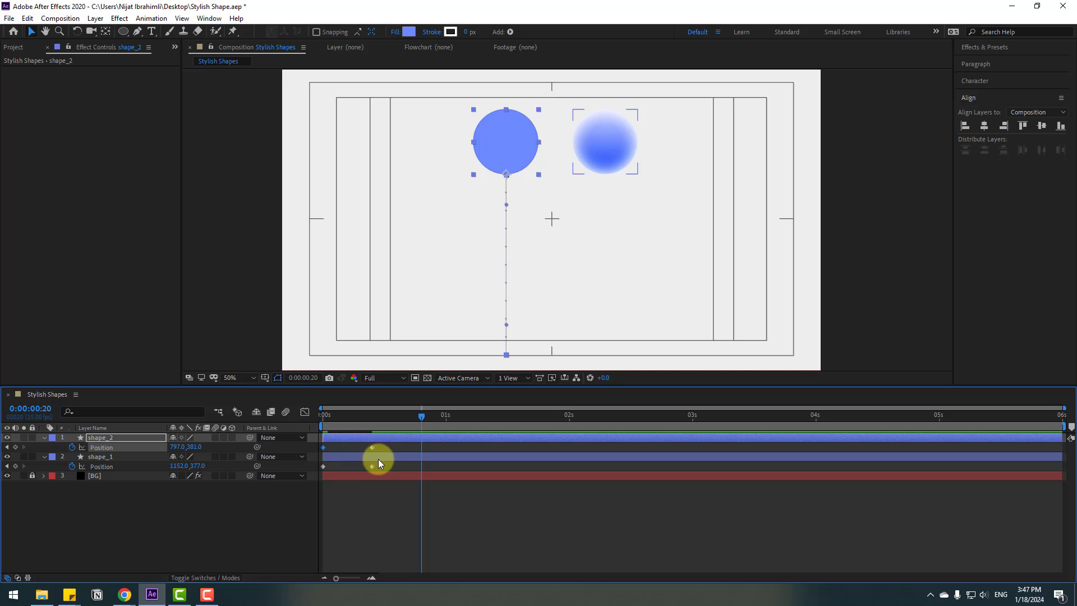
pyautogui.hotkey('ctrl', 'c')
pyautogui.hotkey('ctrl', 'v')
pyautogui.click(332, 467)
pyautogui.hotkey('ctrl', 'c')
pyautogui.hotkey('ctrl', 'v')
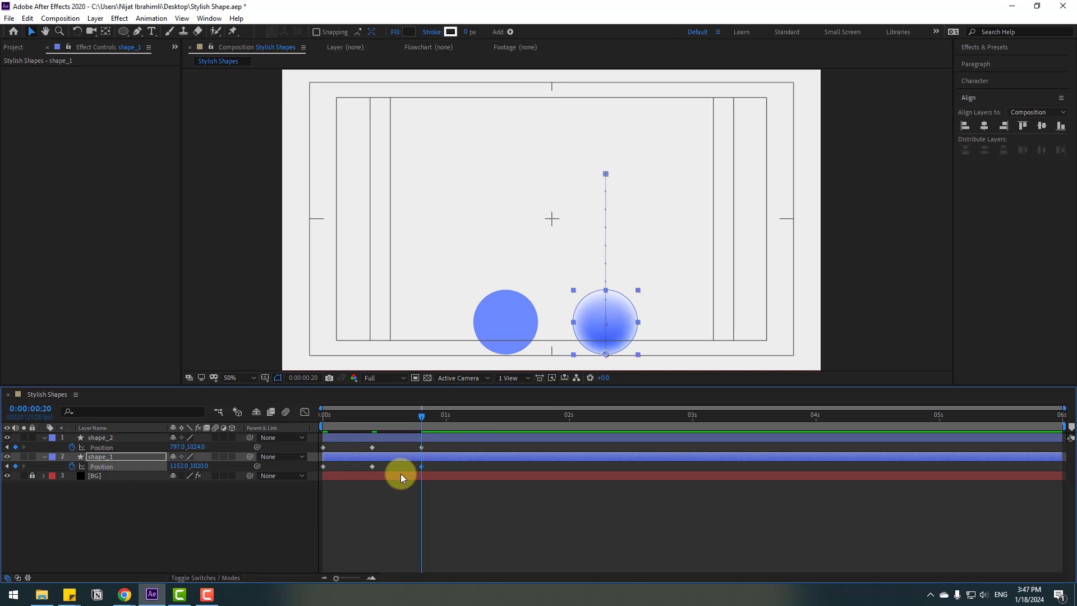
# Select all Position keyframes of both circles and apply Easy Ease
pyautogui.click(438, 448)
pyautogui.moveTo(437, 448); pyautogui.dragTo(318, 471)
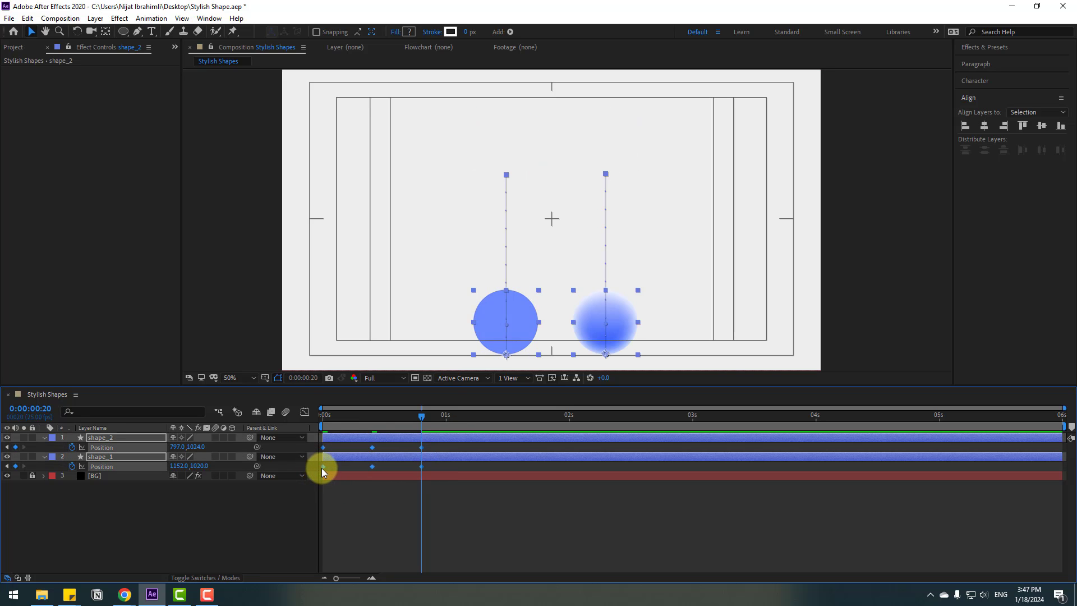
pyautogui.rightClick(322, 468)
pyautogui.moveTo(384, 464)
pyautogui.click(482, 496)
# Inspect the keyframes' speed curves in the Graph Editor and preview the bounce
pyautogui.click(300, 415)
pyautogui.moveTo(379, 547)
pyautogui.mouseDown()
pyautogui.moveTo(352, 557)
pyautogui.moveTo(342, 547)
pyautogui.moveTo(399, 546)
pyautogui.mouseUp()
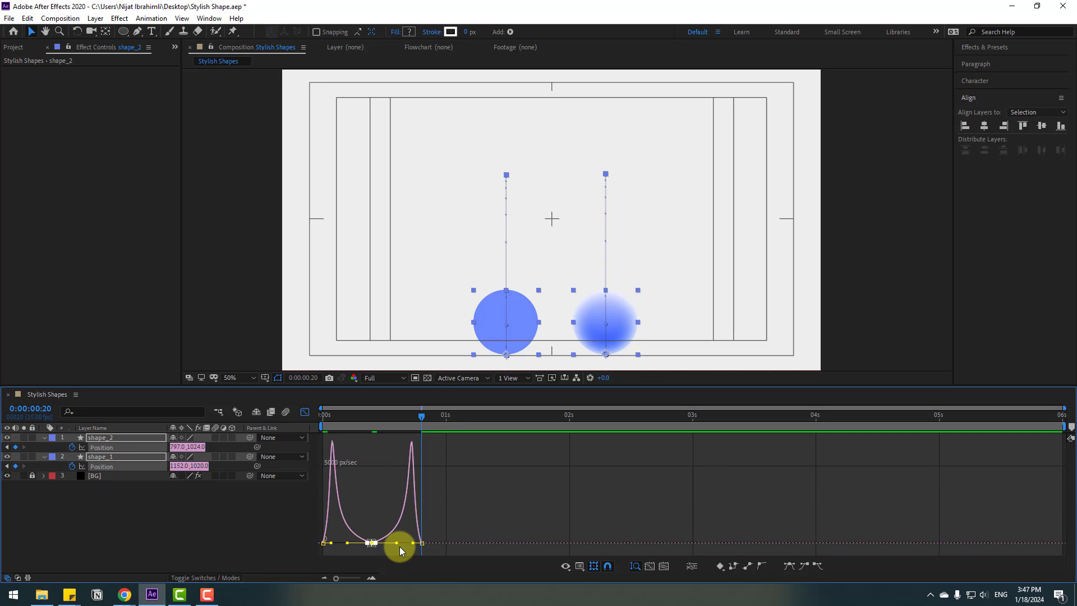
pyautogui.press('space')
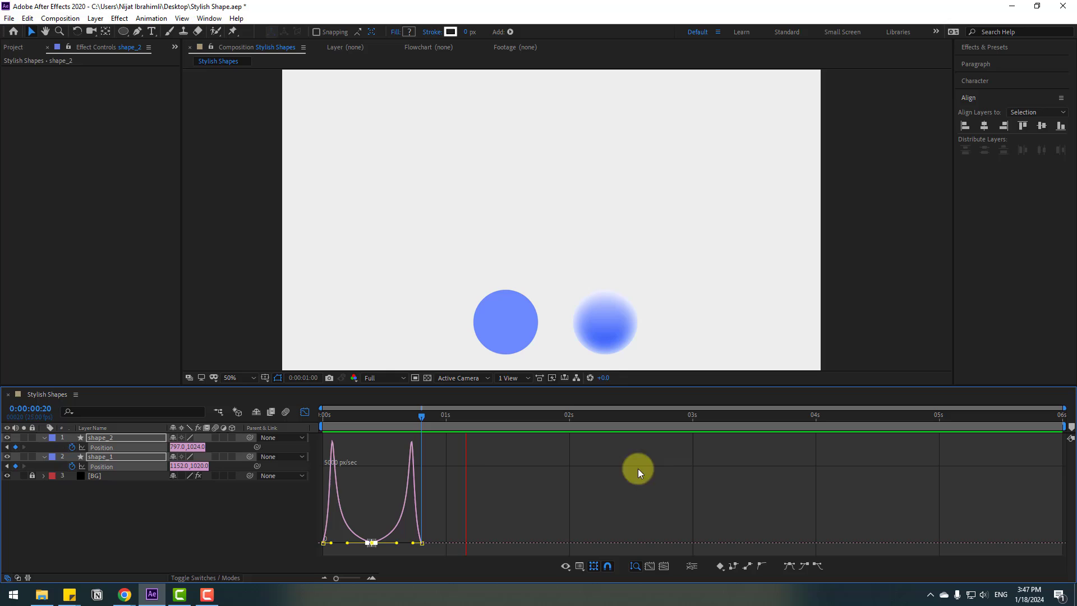
pyautogui.press('space')
pyautogui.click(304, 412)
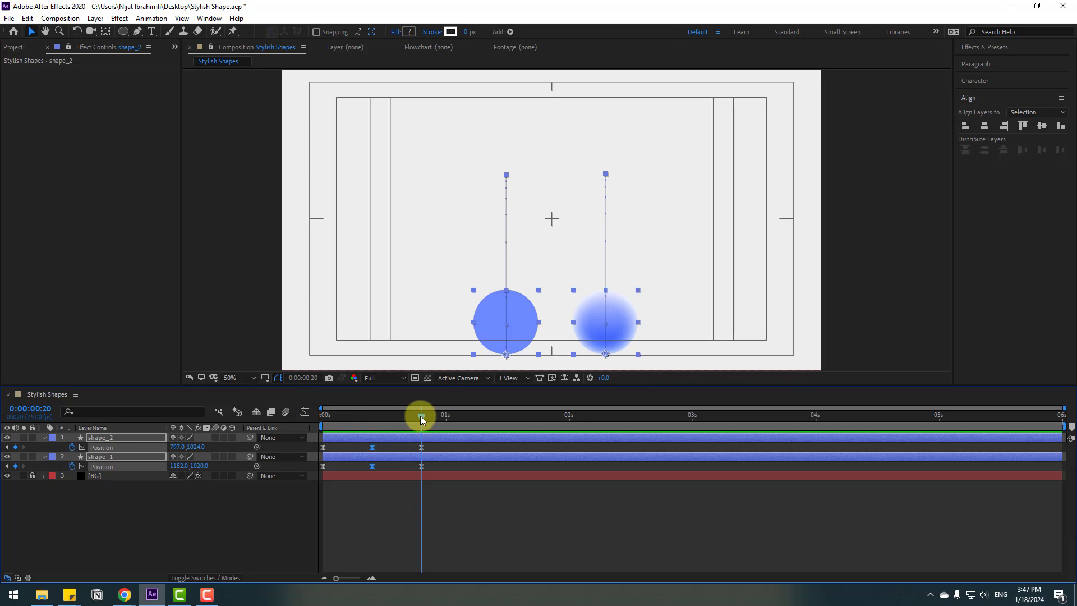
# Stretch all keyframes so the circles land at 0:00:01:02, preview, and extend the work area to 3 seconds
pyautogui.moveTo(444, 448); pyautogui.dragTo(354, 485)
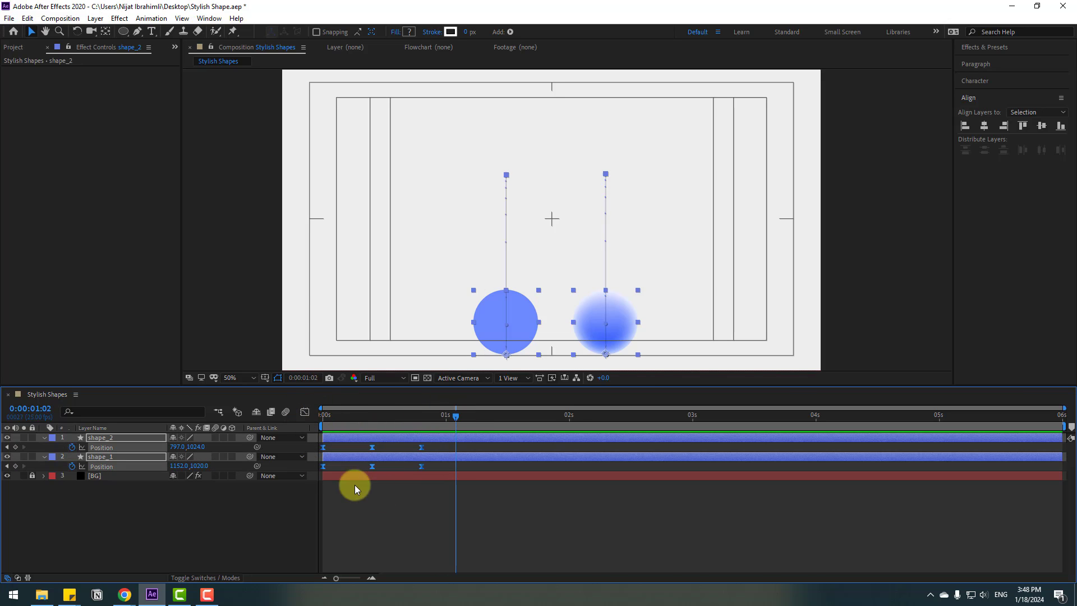
pyautogui.moveTo(423, 448); pyautogui.dragTo(455, 449)
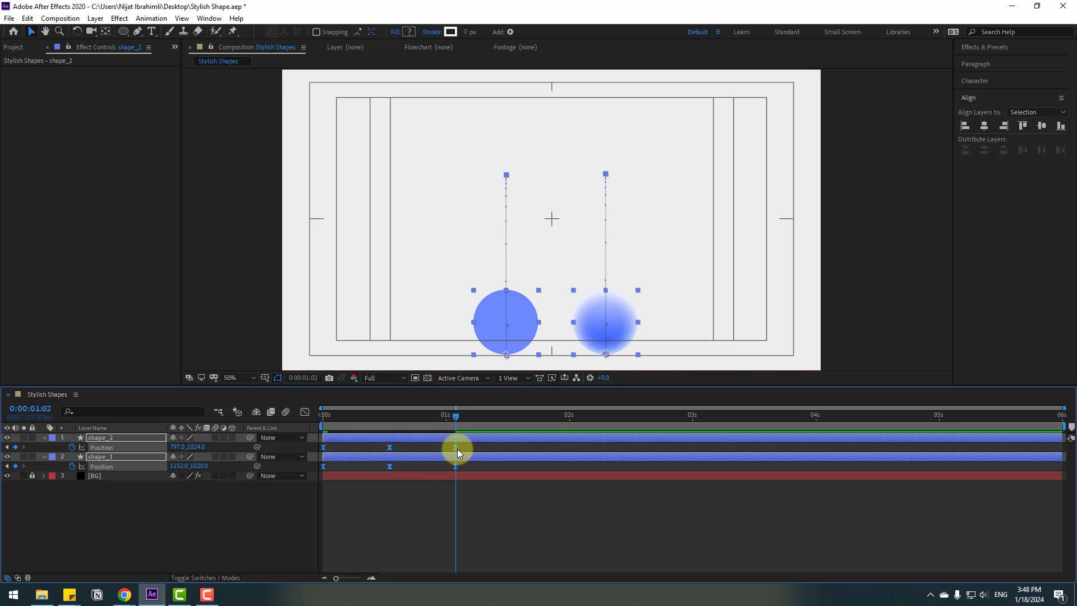
pyautogui.press('n')
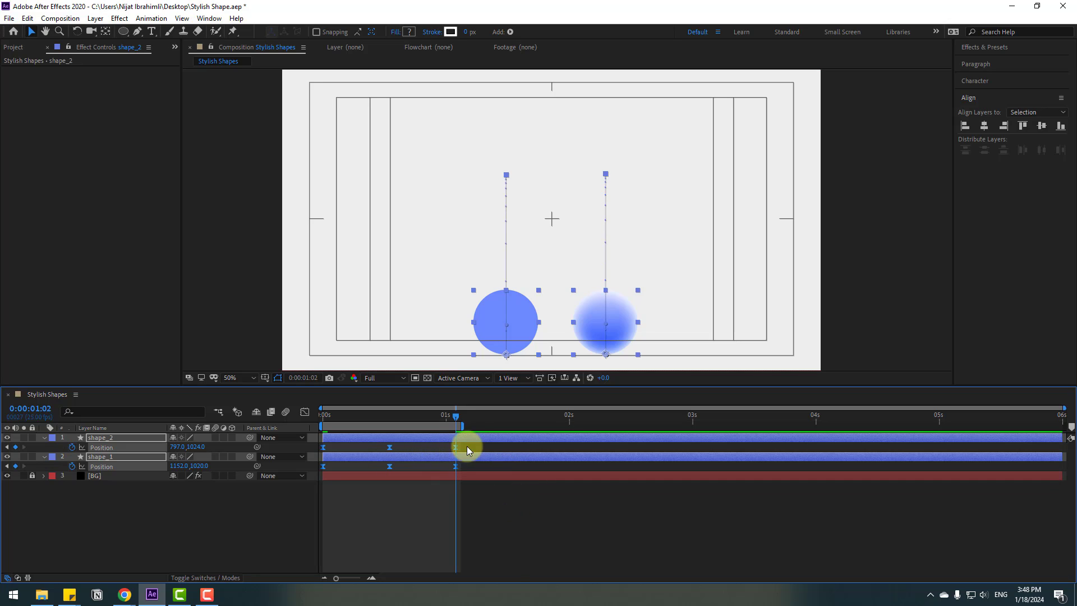
pyautogui.press('space')
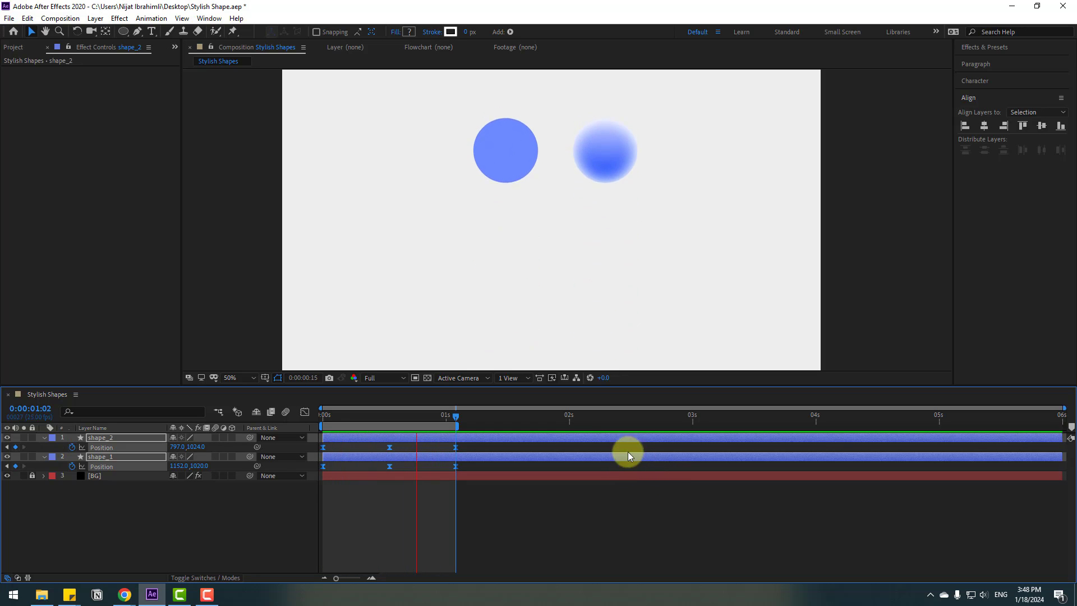
pyautogui.moveTo(456, 426); pyautogui.dragTo(689, 426)
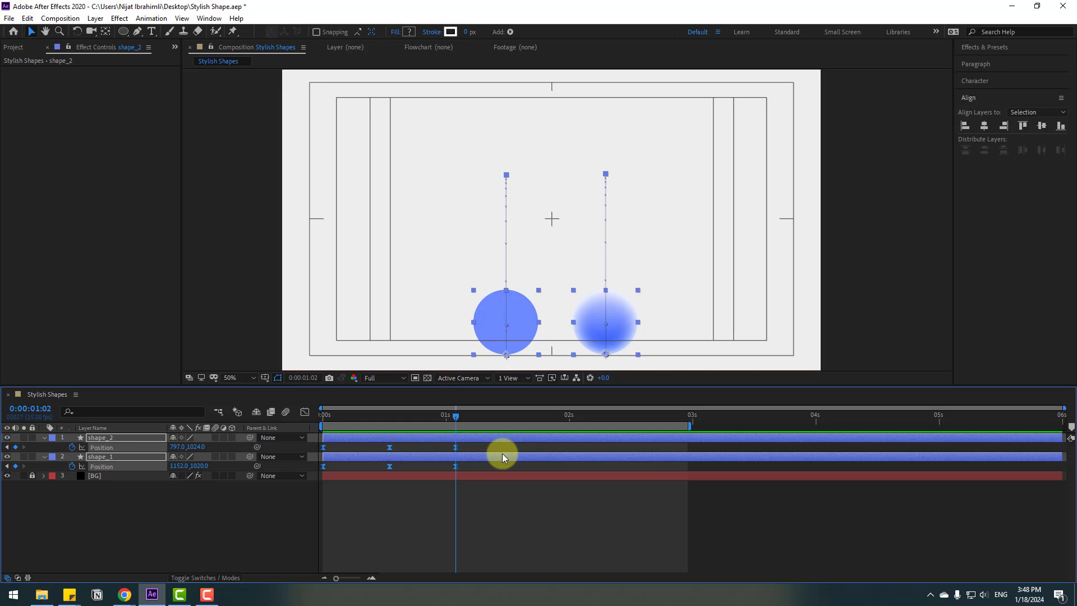
# Nudge both circles slightly up at 0:00:01:05, then paste their landing keys at 0:00:01:08
pyautogui.press('pagedown')
pyautogui.press('pagedown')
pyautogui.press('pagedown')
pyautogui.press('Up')
pyautogui.press('Up')
pyautogui.press('Up')
pyautogui.press('Up')
pyautogui.press('Up')
pyautogui.press('Up')
pyautogui.press('Up')
pyautogui.press('Up')
pyautogui.press('Up')
pyautogui.press('Up')
pyautogui.press('Up')
pyautogui.press('Up')
pyautogui.press('Up')
pyautogui.press('Up')
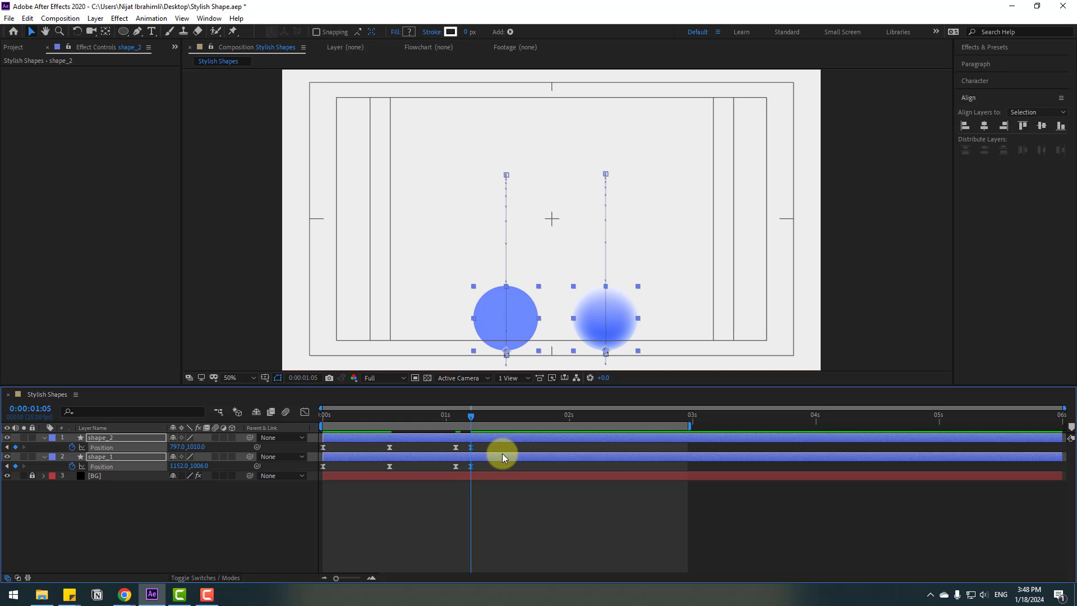
pyautogui.press('pagedown')
pyautogui.press('pagedown')
pyautogui.press('pagedown')
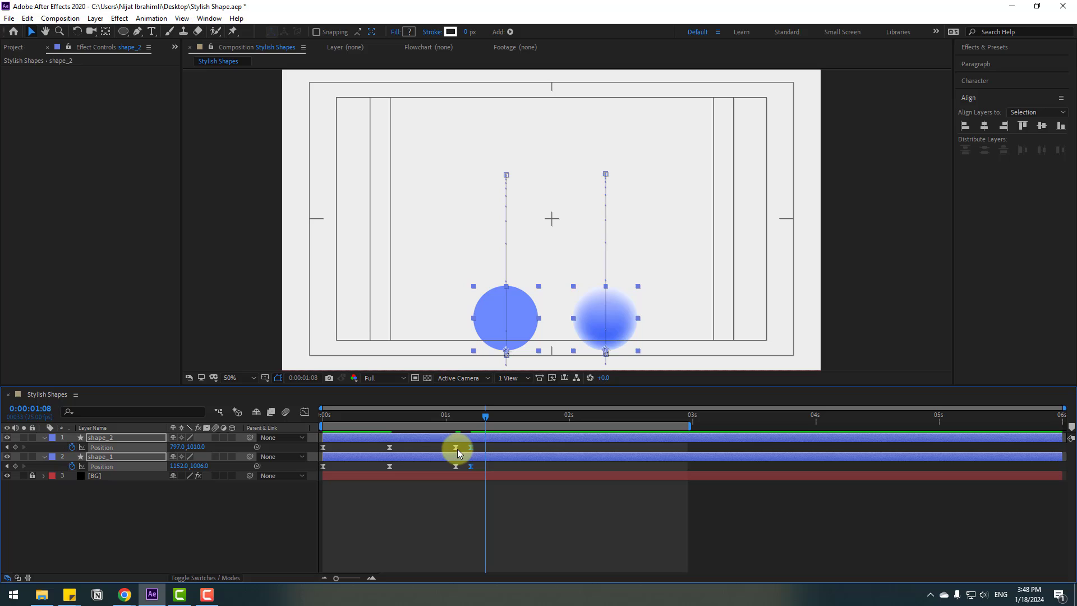
pyautogui.click(456, 447)
pyautogui.hotkey('ctrl', 'c')
pyautogui.hotkey('ctrl', 'v')
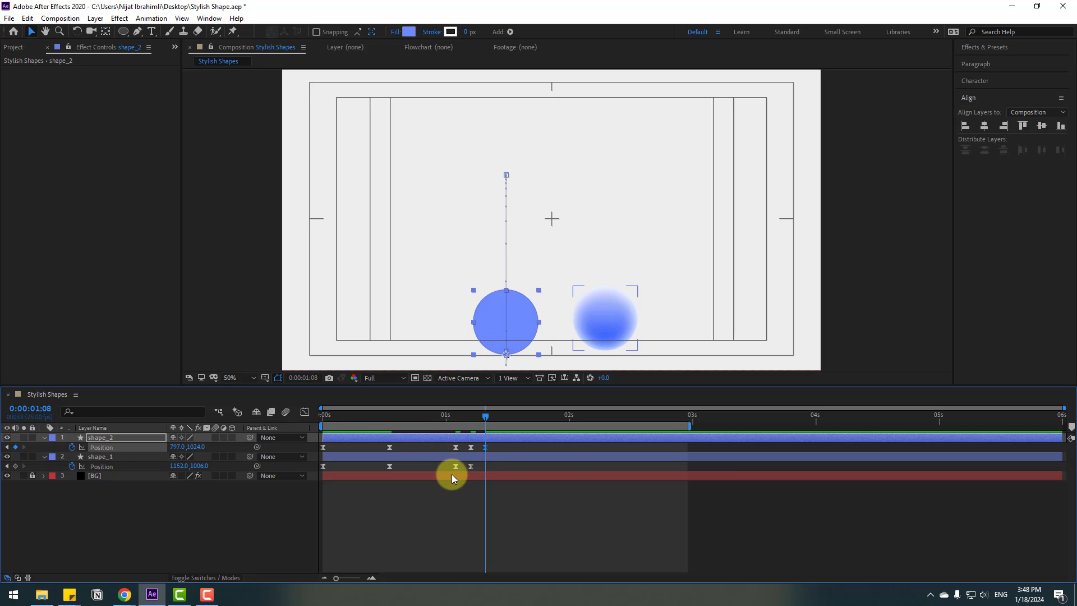
pyautogui.click(455, 466)
pyautogui.hotkey('ctrl', 'c')
pyautogui.hotkey('ctrl', 'v')
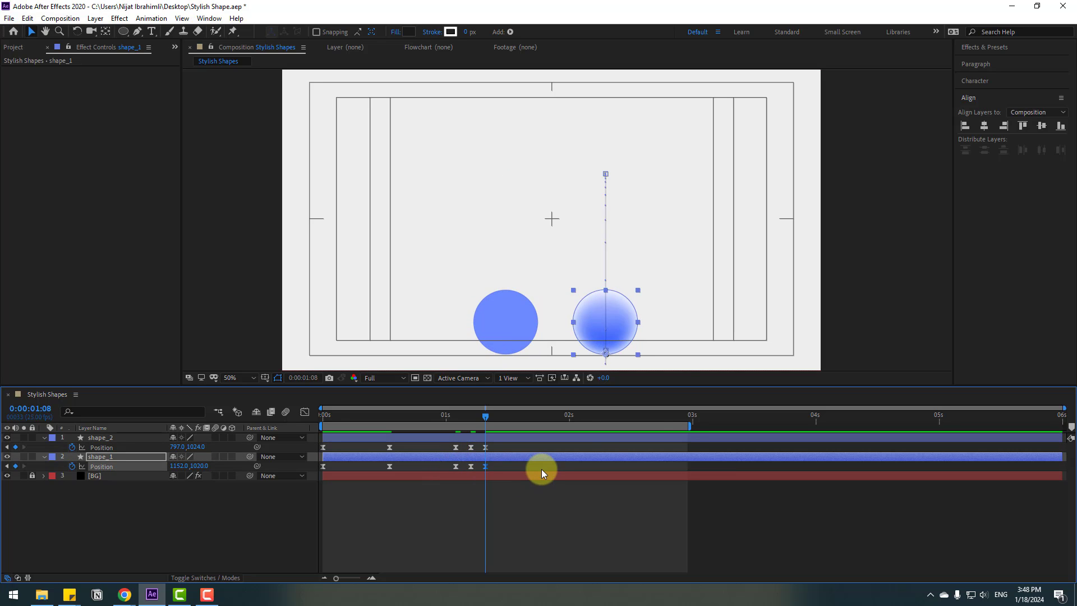
# Shorten the work area to about 2 seconds, preview, and select both circles' rebound keyframes
pyautogui.moveTo(691, 423); pyautogui.dragTo(580, 425)
pyautogui.press('space')
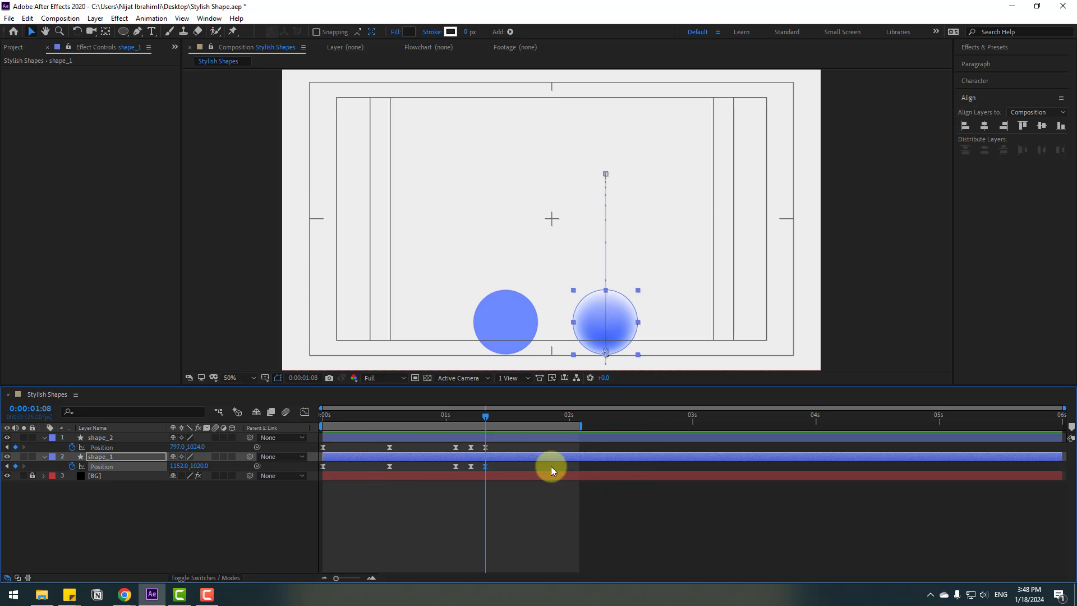
pyautogui.moveTo(456, 415); pyautogui.dragTo(436, 472)
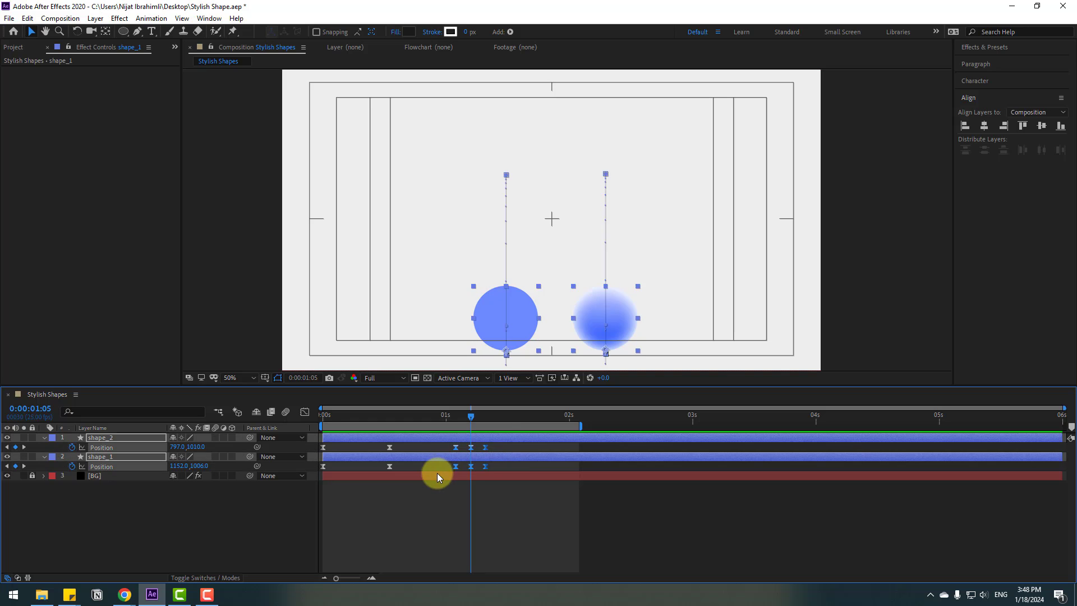
# Set the selected rebound keyframes' Spatial Interpolation to Linear and preview the bounce
pyautogui.rightClick(485, 449)
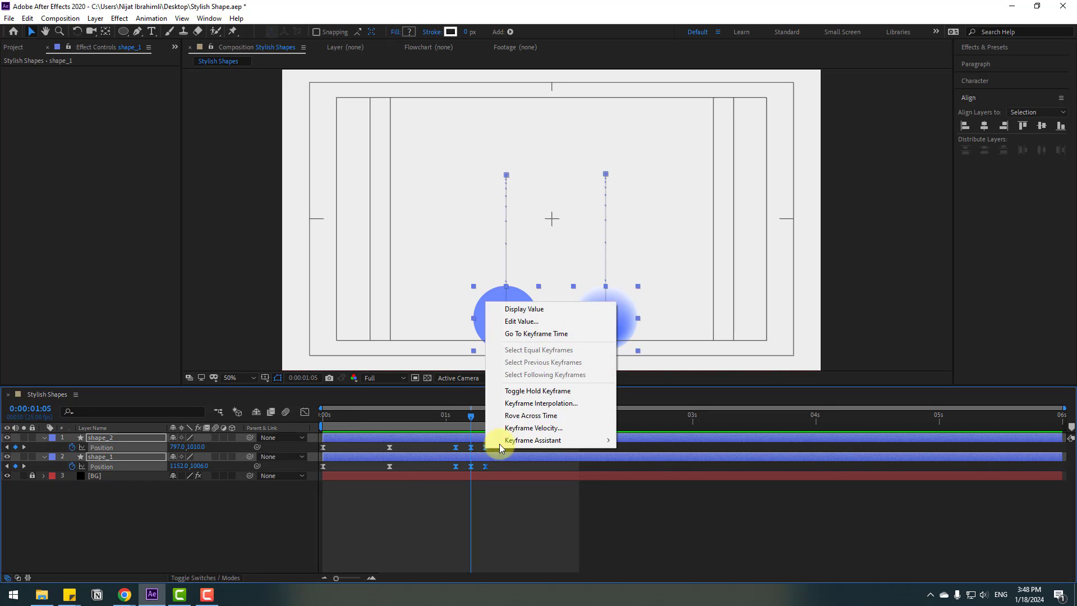
pyautogui.click(561, 404)
pyautogui.click(546, 277)
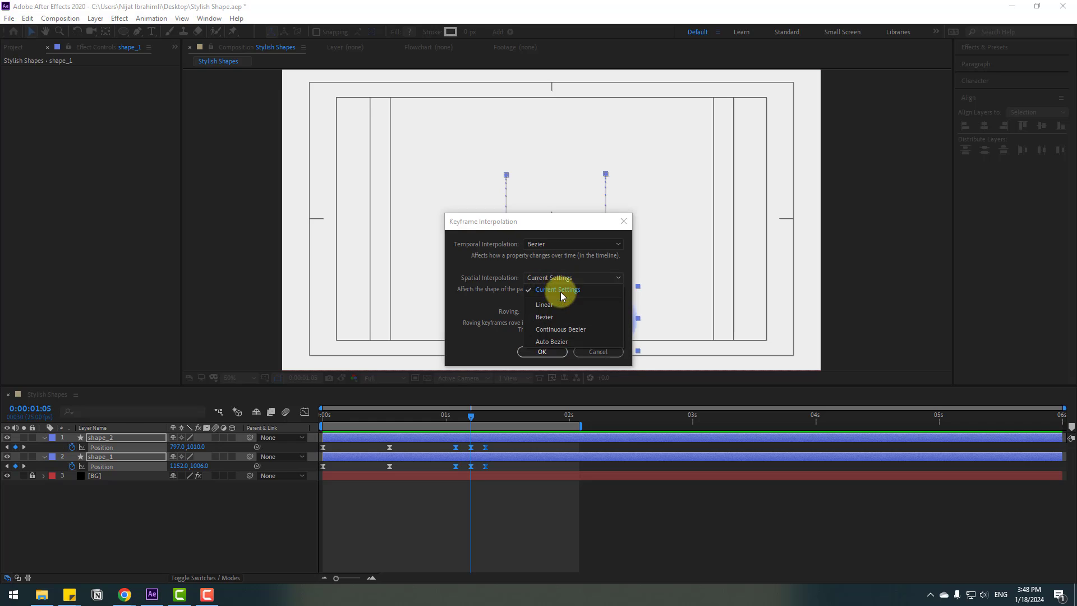
pyautogui.click(543, 307)
pyautogui.click(539, 353)
pyautogui.press('space')
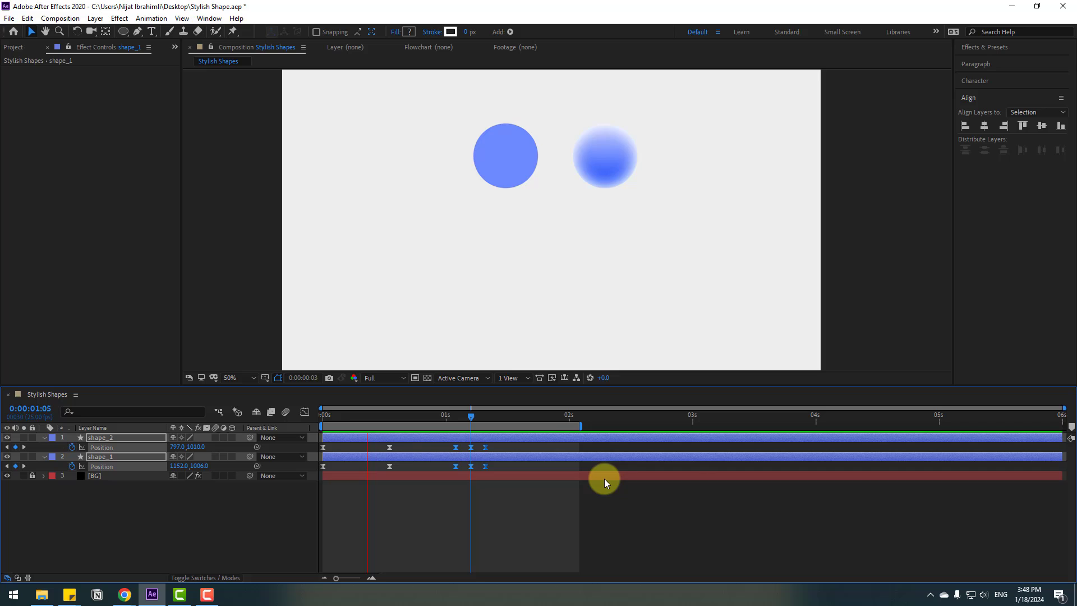
# Shift shape_2's layer a few frames later and preview with the work area ending near 2 seconds
pyautogui.moveTo(581, 425); pyautogui.dragTo(714, 425)
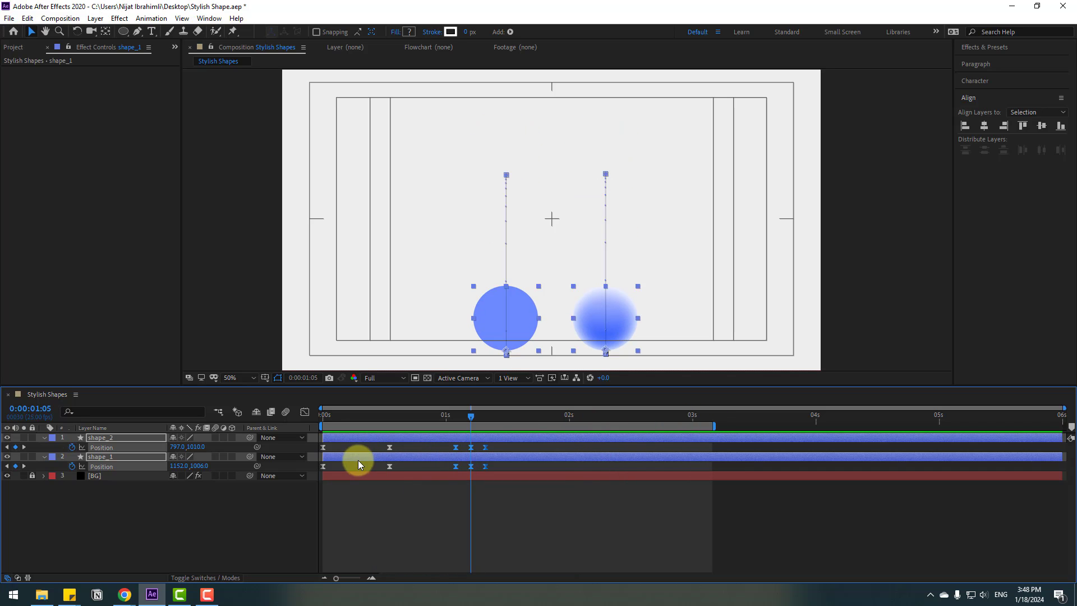
pyautogui.click(349, 450)
pyautogui.moveTo(353, 439); pyautogui.dragTo(368, 437)
pyautogui.press('space')
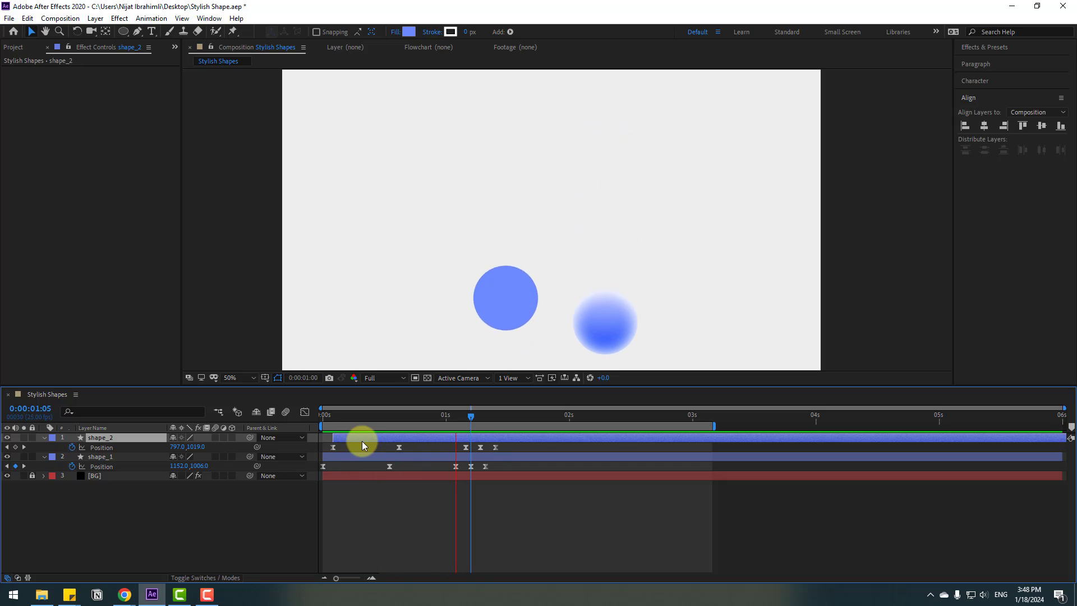
pyautogui.press('space')
pyautogui.press('space')
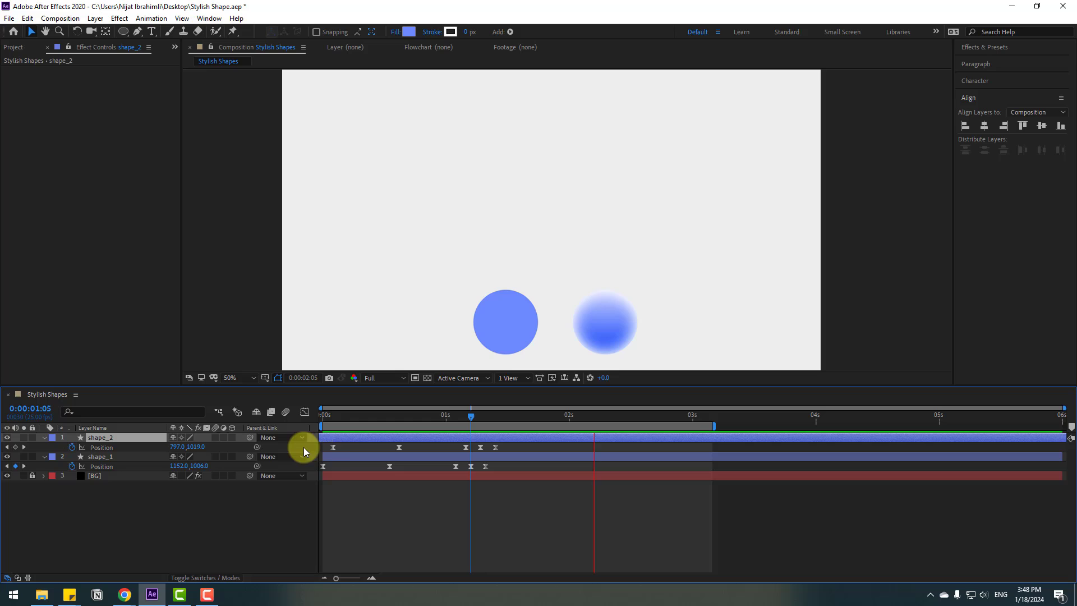
pyautogui.press('space')
pyautogui.moveTo(713, 425); pyautogui.dragTo(565, 426)
pyautogui.press('space')
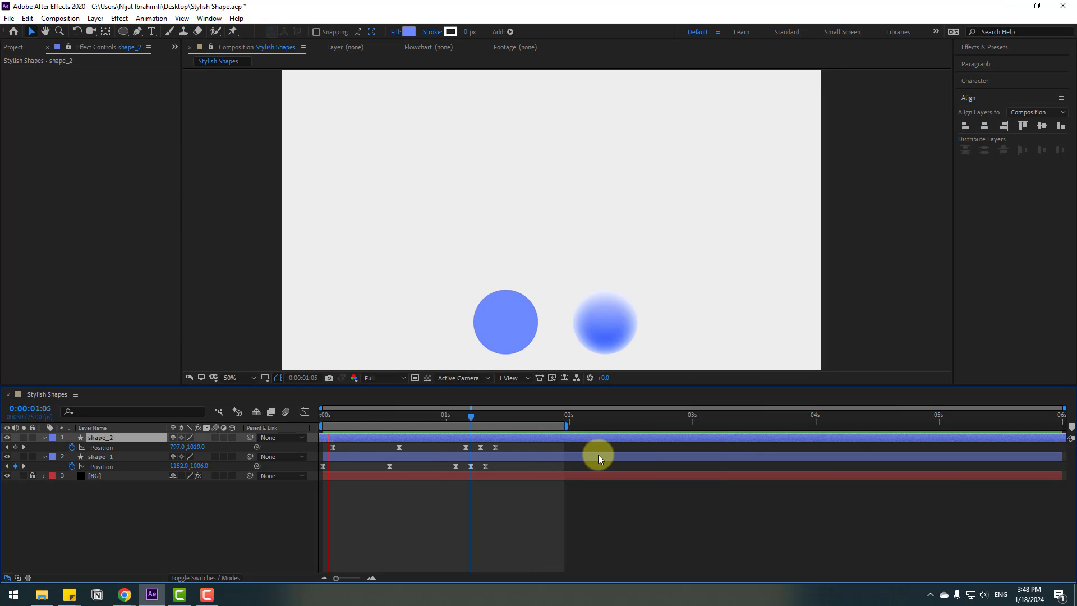